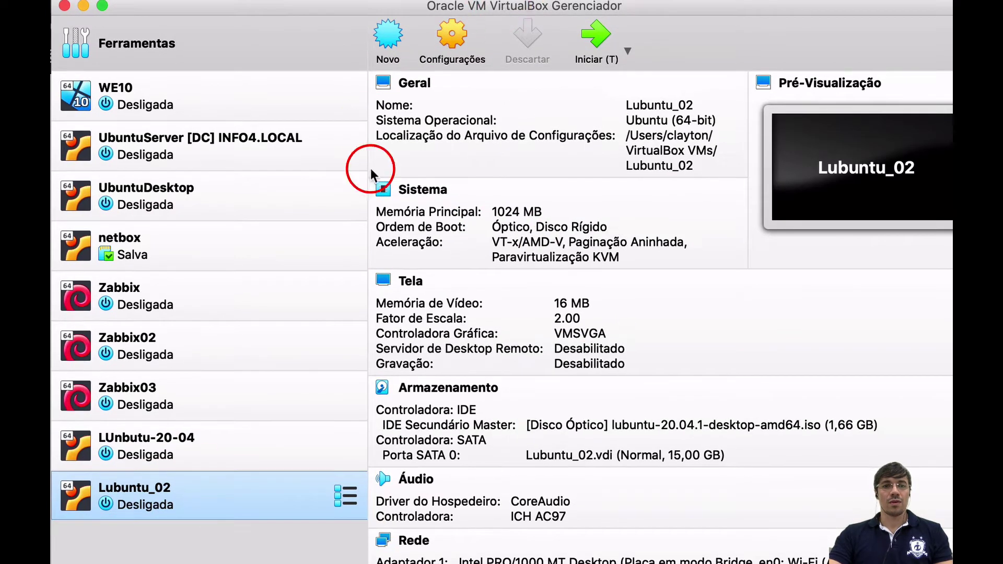
# - Inspect the Lubuntu_02 storage settings' lubuntu ISO disc and close without changes
pyautogui.click(454, 36)
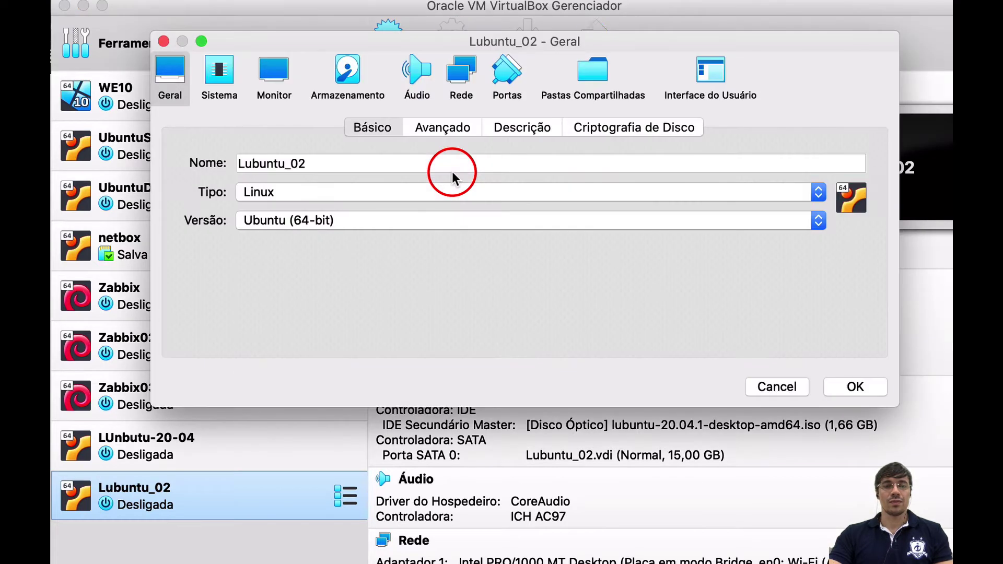
pyautogui.click(353, 74)
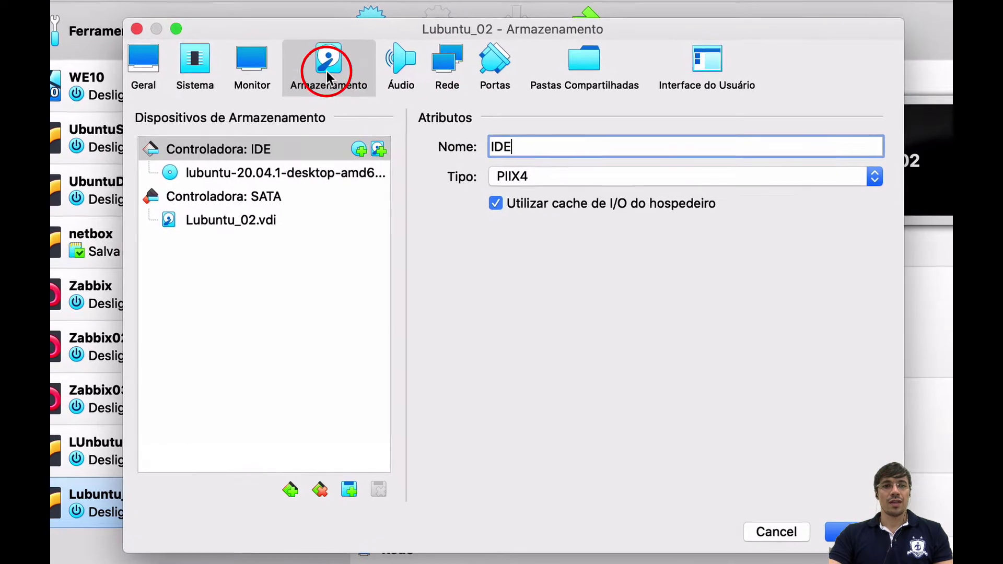
pyautogui.click(280, 182)
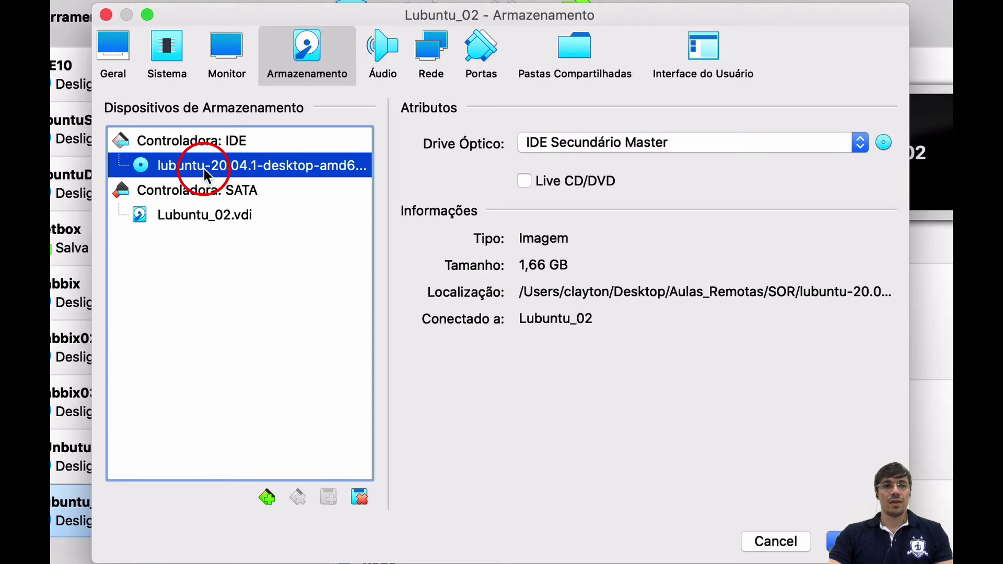
pyautogui.click(890, 147)
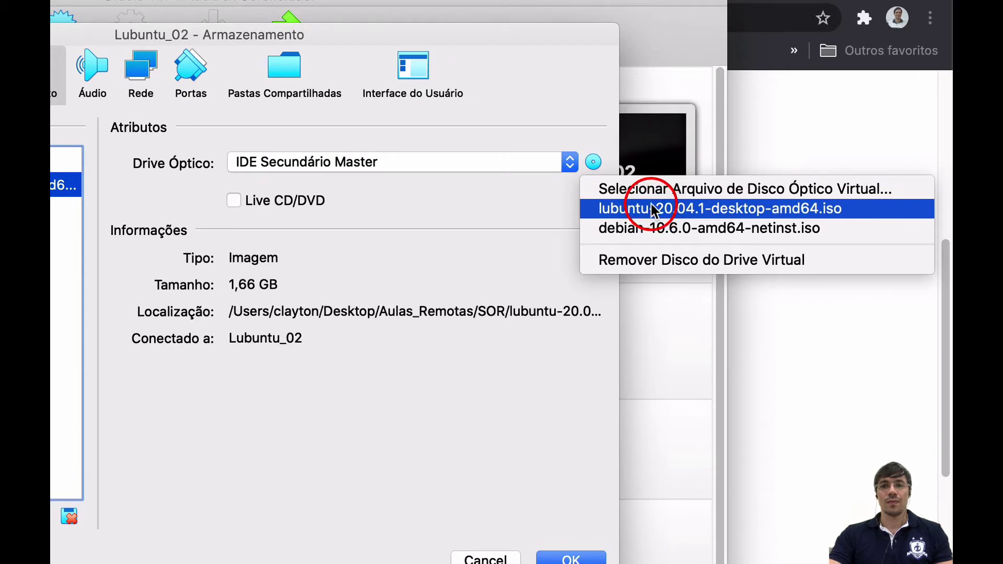
pyautogui.click(447, 213)
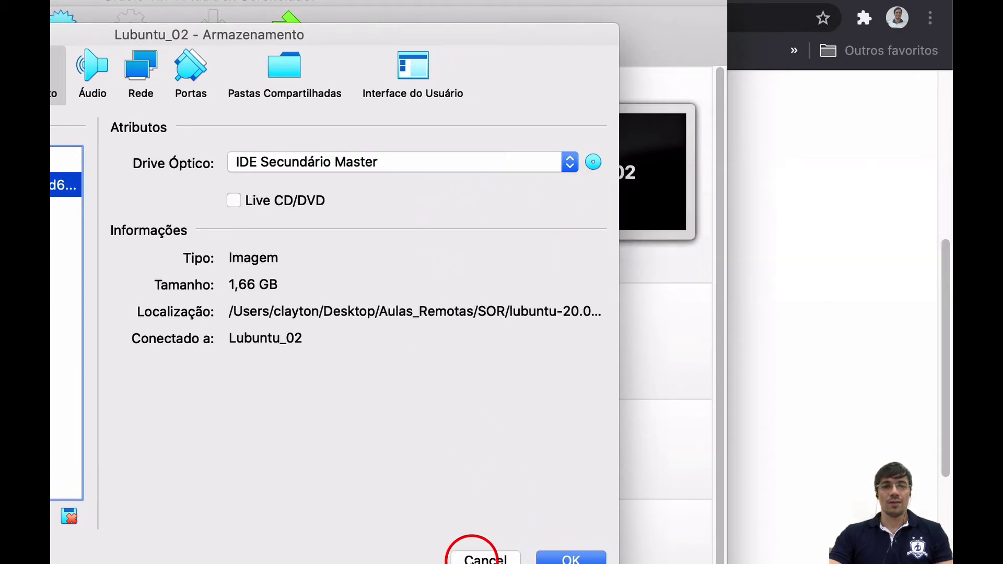
pyautogui.click(471, 559)
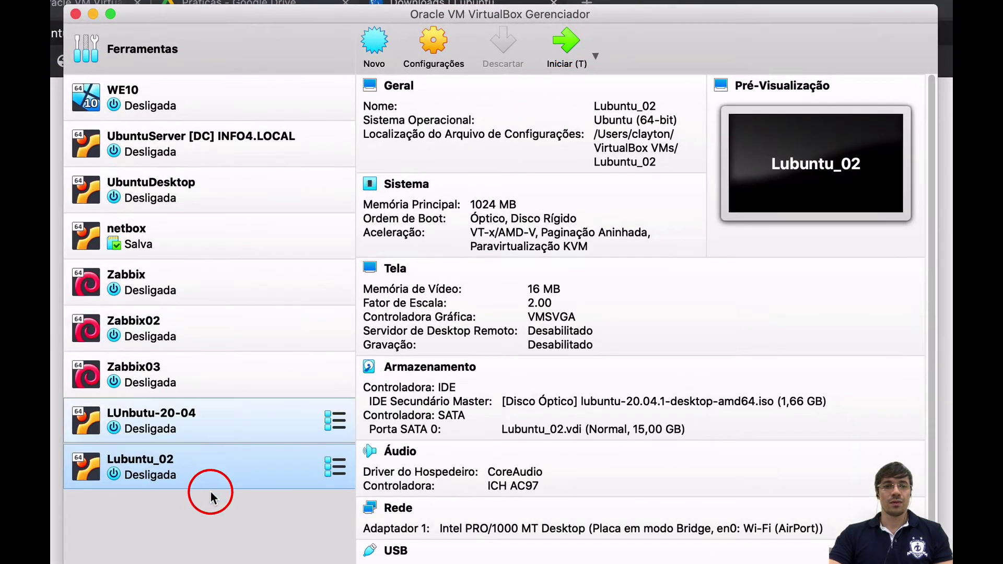
# - Start Lubuntu_02 and choose Português do Brasil as the boot language
pyautogui.click(565, 43)
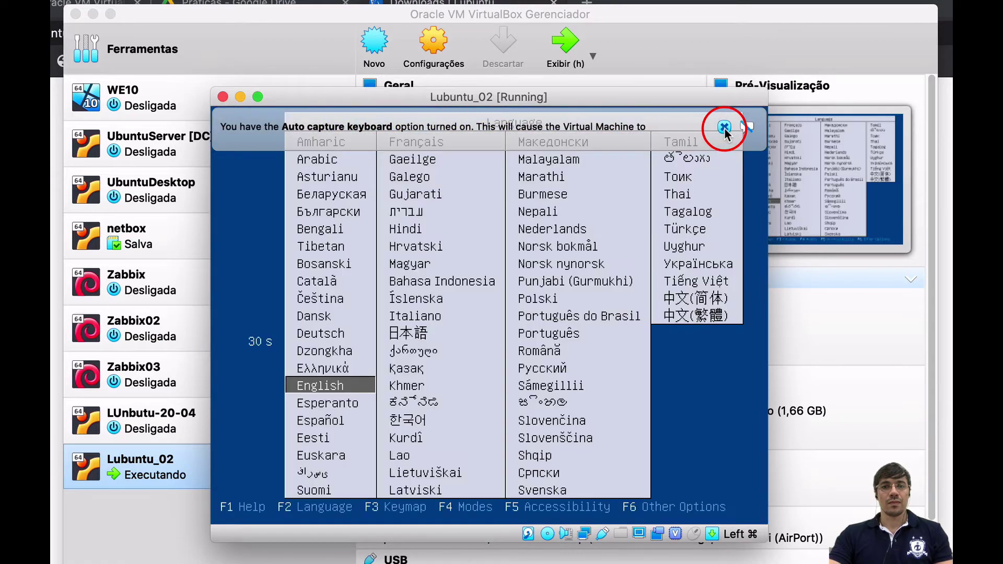
pyautogui.click(723, 127)
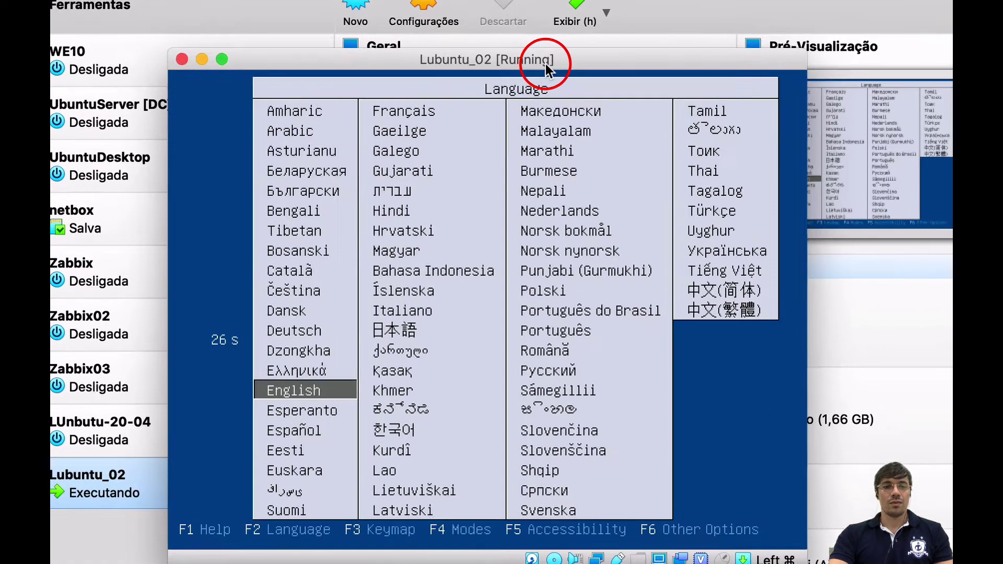
pyautogui.press('Right')
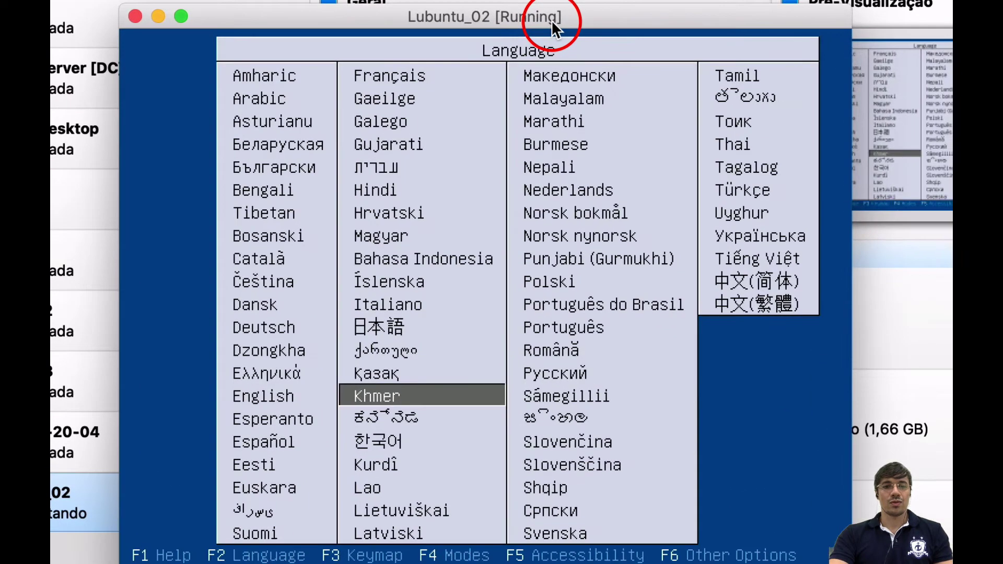
pyautogui.press('Up')
pyautogui.press('Right')
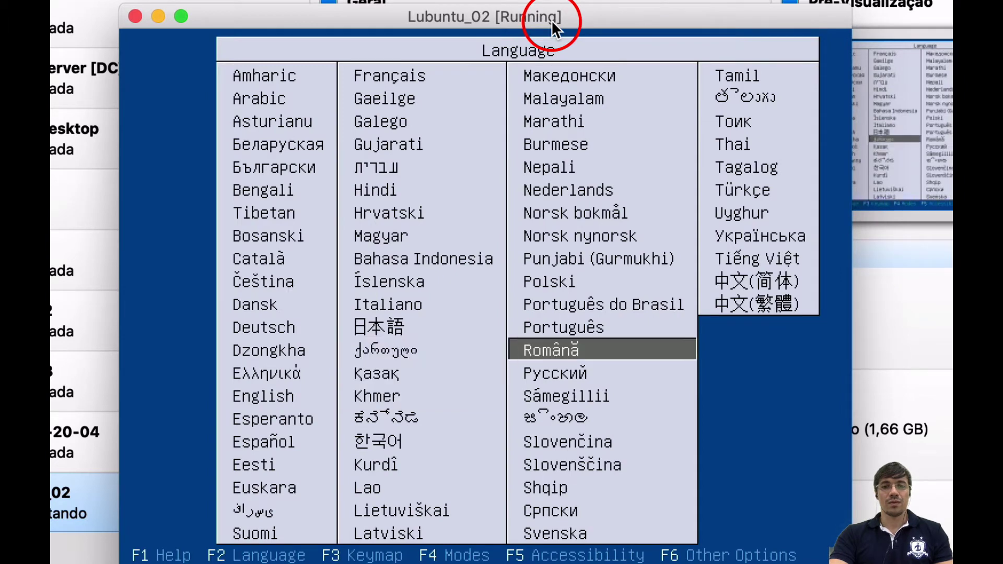
pyautogui.press('Up')
pyautogui.press('Up')
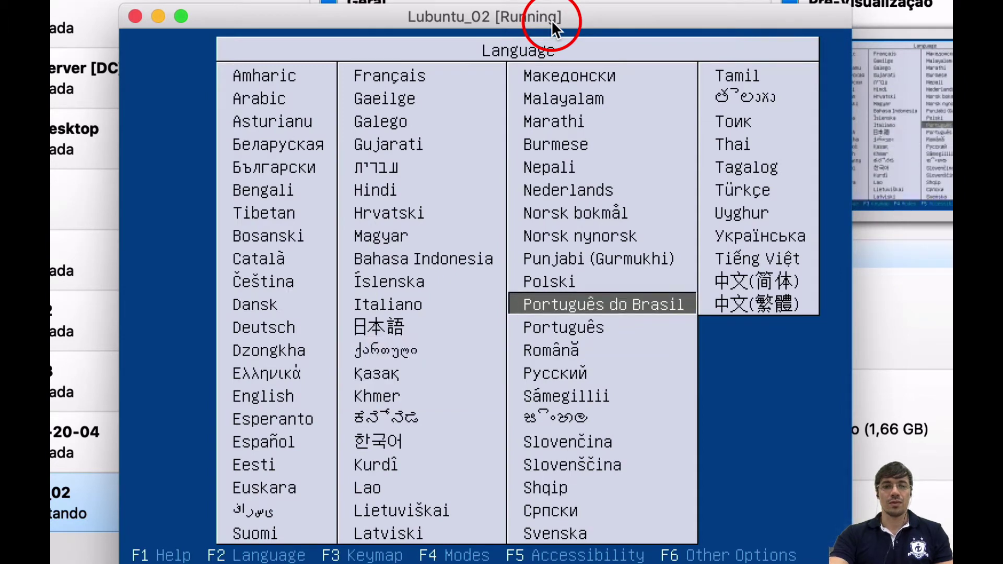
pyautogui.press('Return')
# - Boot the live session with the plain Start Lubuntu option
pyautogui.press('Down')
pyautogui.press('Up')
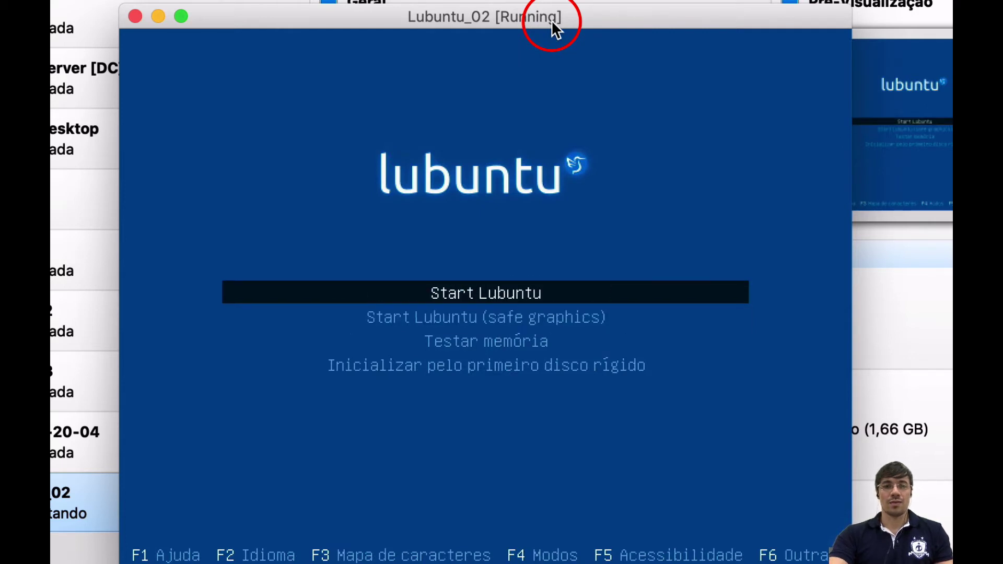
pyautogui.press('Return')
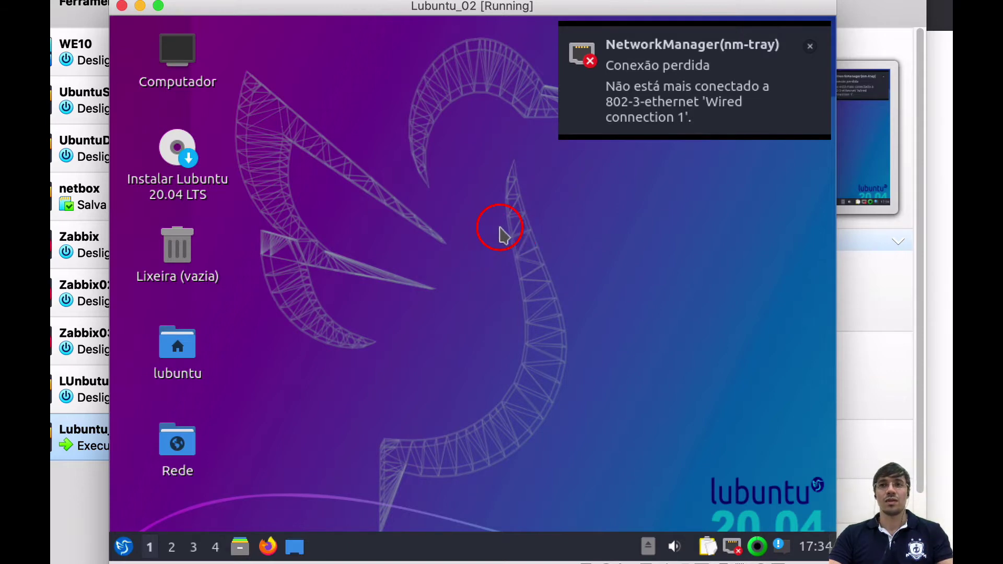
# - Dismiss the lost network connection notification and select the Instalar Lubuntu 20.04 LTS icon
pyautogui.click(809, 46)
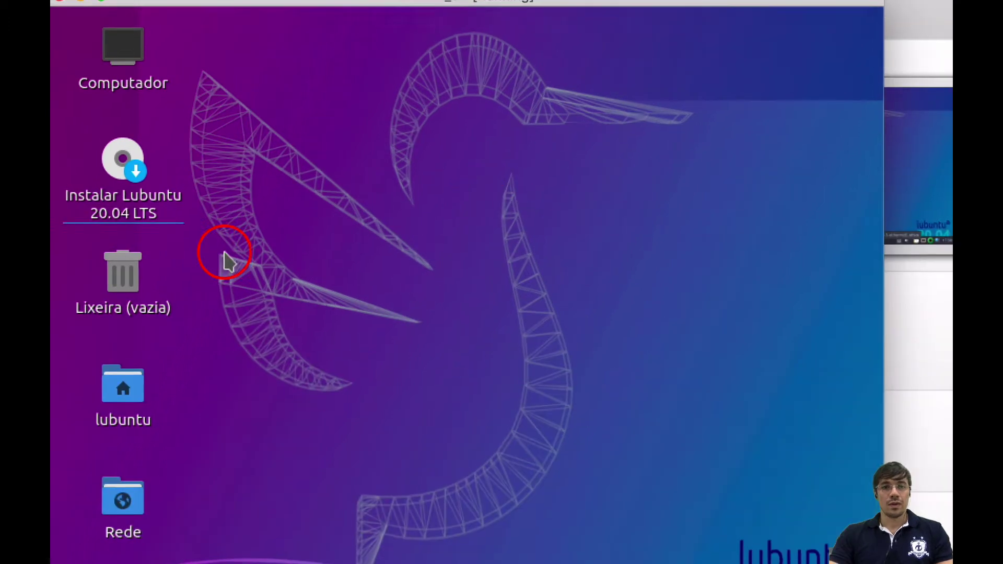
pyautogui.click(182, 160)
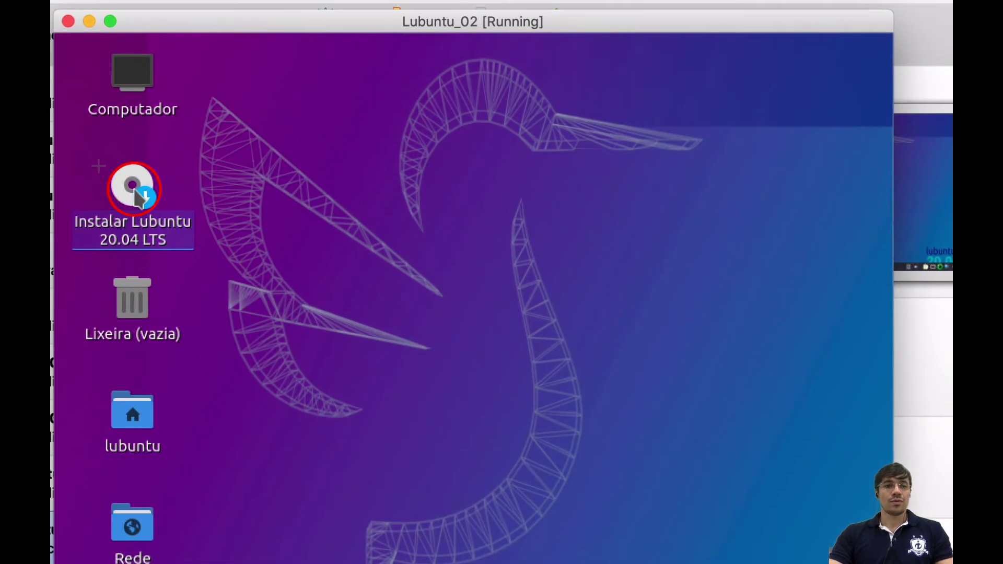
# - Launch the installer, keep português (Brasil), and set the time zone to Recife
pyautogui.click(136, 197)
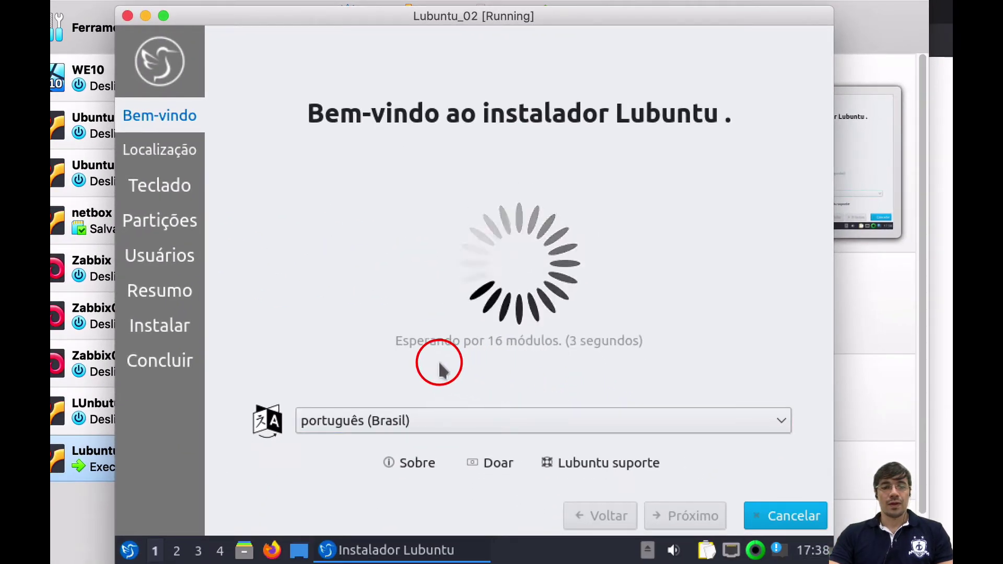
pyautogui.click(578, 423)
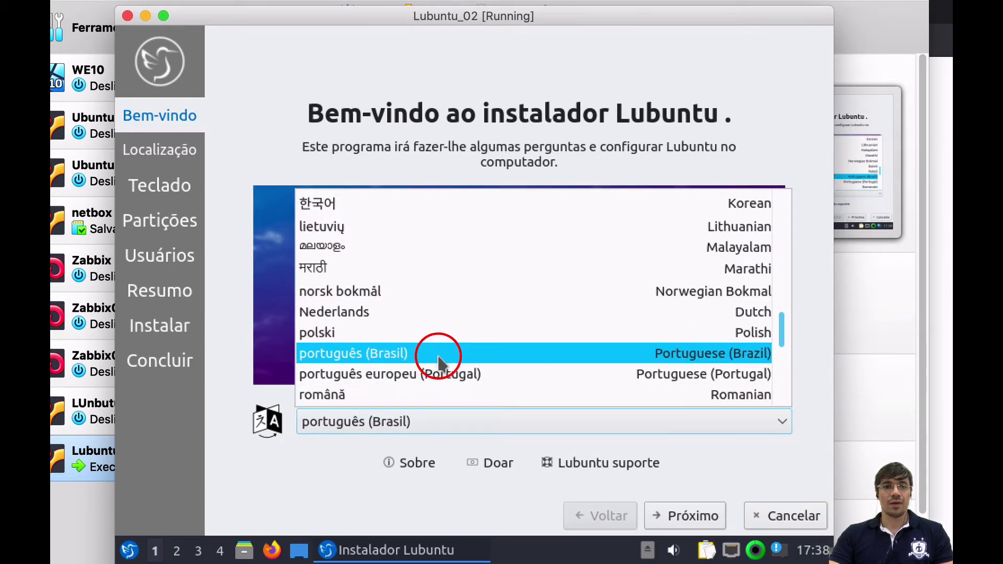
pyautogui.click(437, 360)
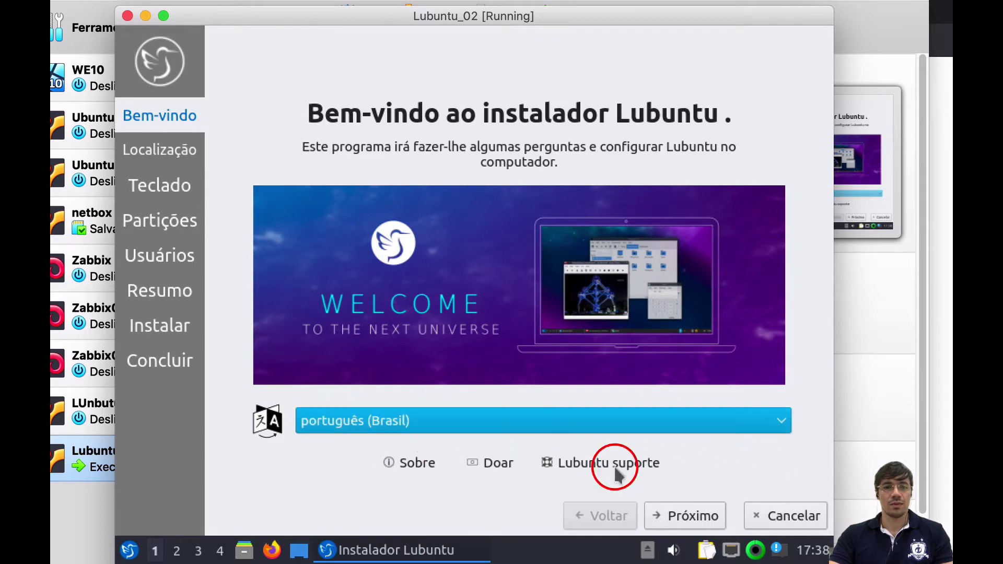
pyautogui.click(690, 515)
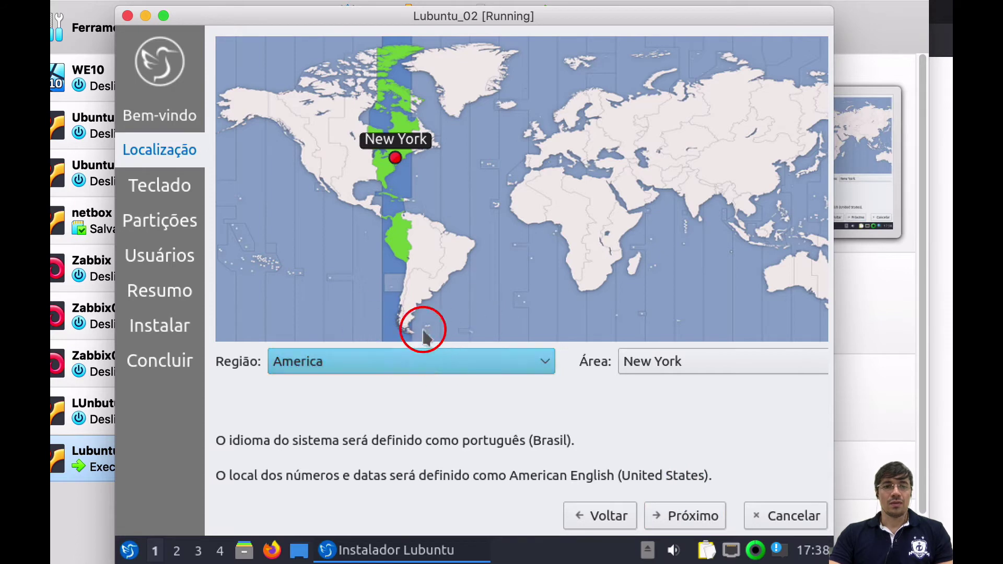
pyautogui.click(467, 245)
pyautogui.click(698, 517)
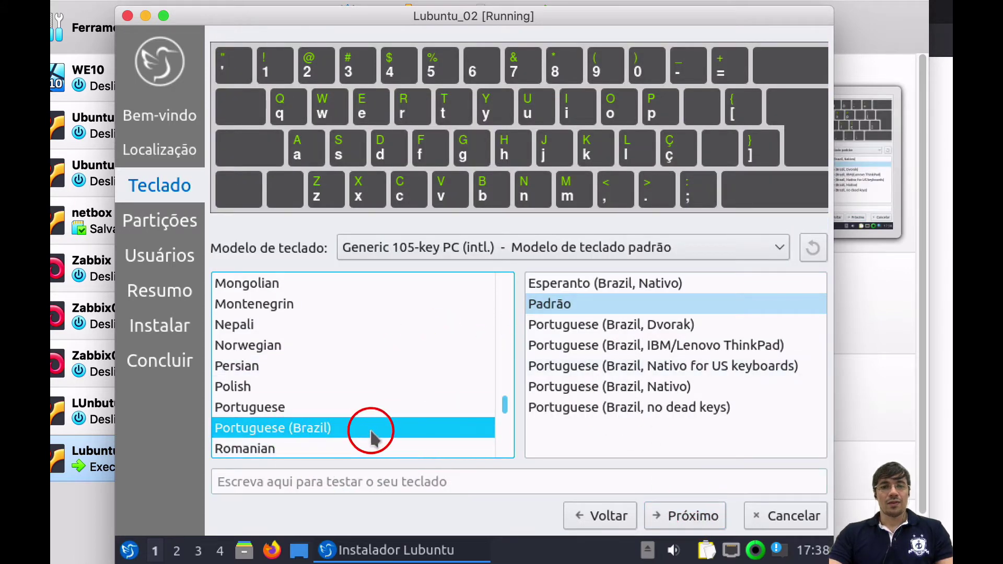
# - Test the English (US) Macintosh keyboard layout with 'çç' and 'Ç', then continue to Partições
pyautogui.click(352, 484)
pyautogui.write('çç')
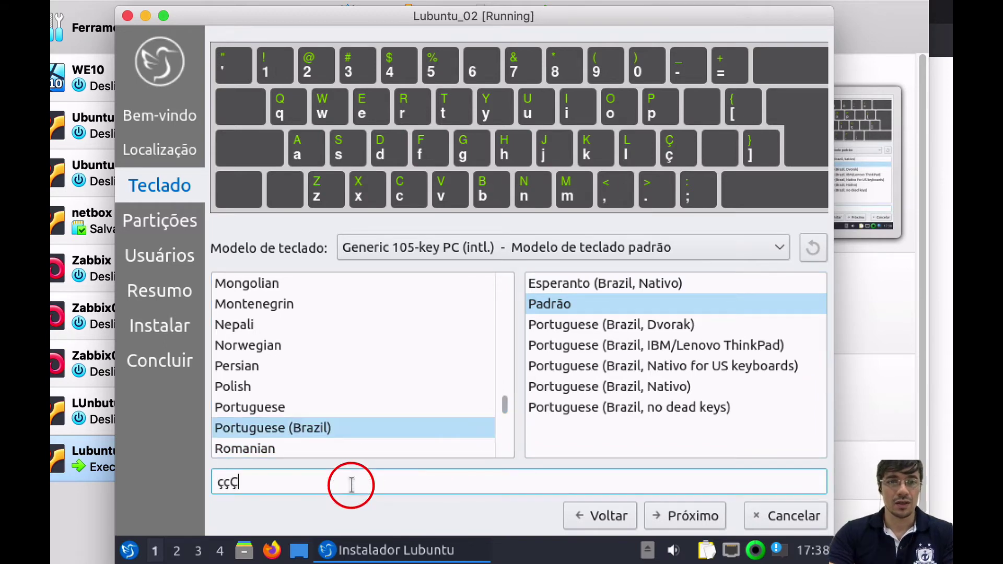
pyautogui.write('Ç')
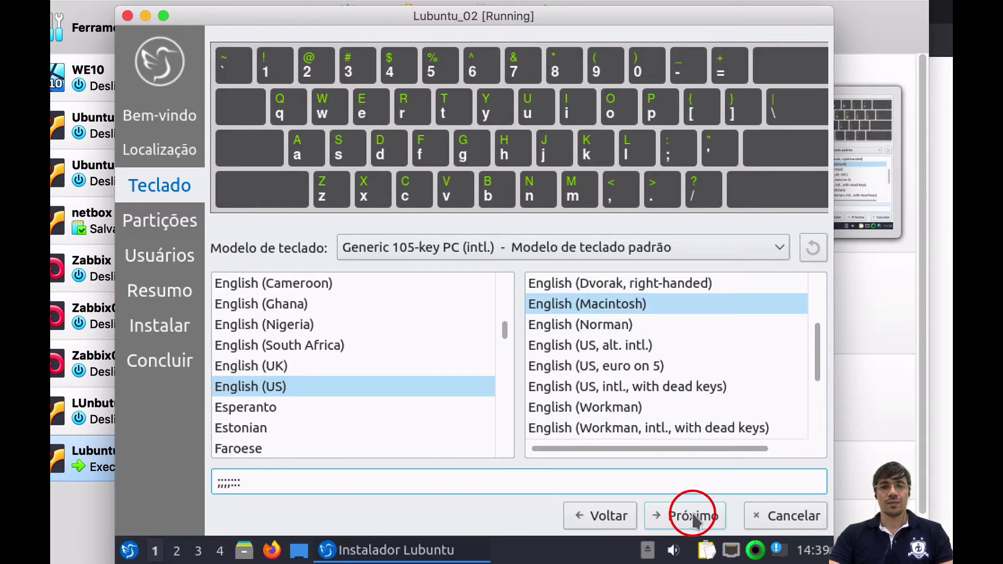
pyautogui.click(693, 517)
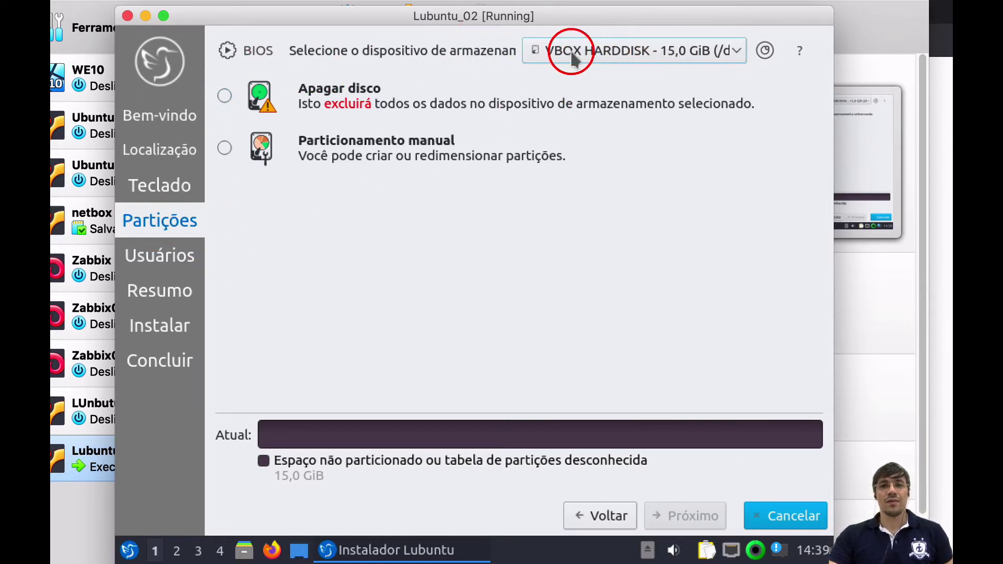
# - Choose VBOX HARDDISK, select Apagar disco, and keep the bootloader on the Master Boot Record
pyautogui.click(735, 49)
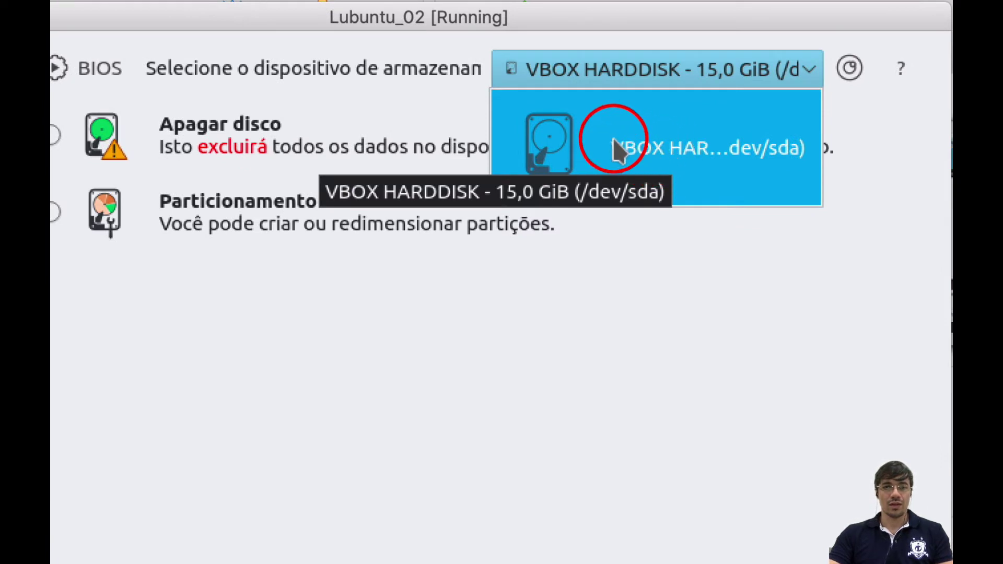
pyautogui.click(639, 150)
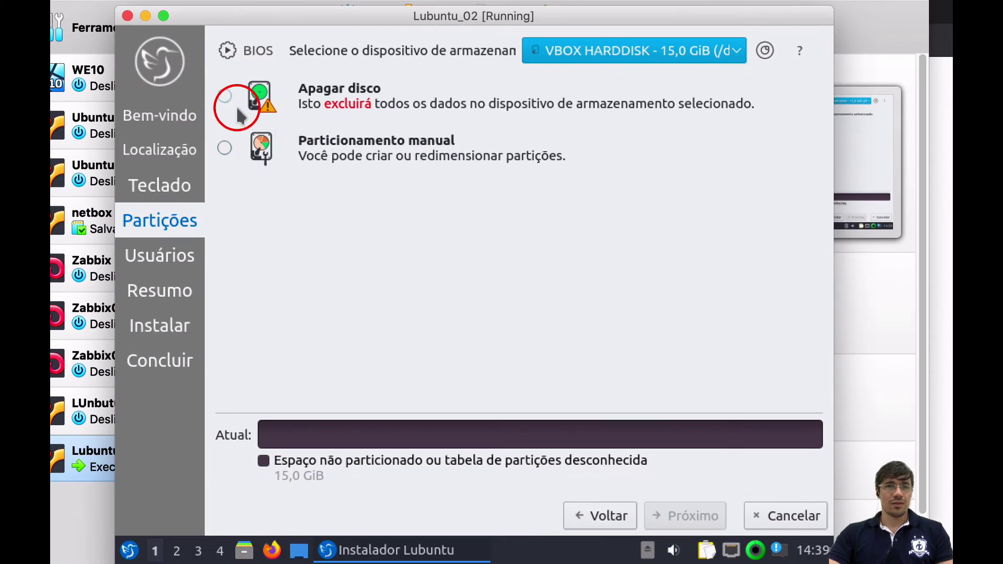
pyautogui.click(225, 96)
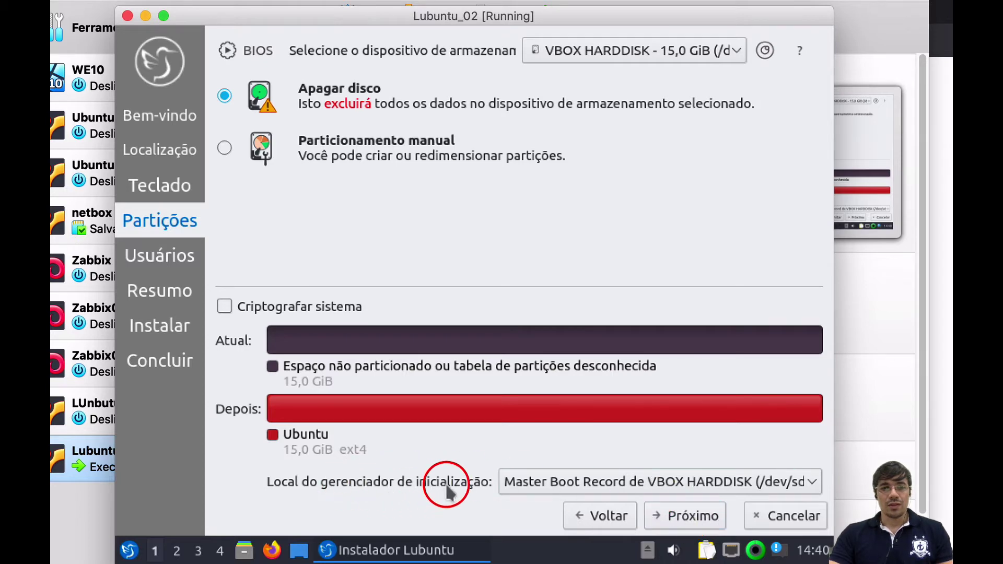
pyautogui.click(706, 490)
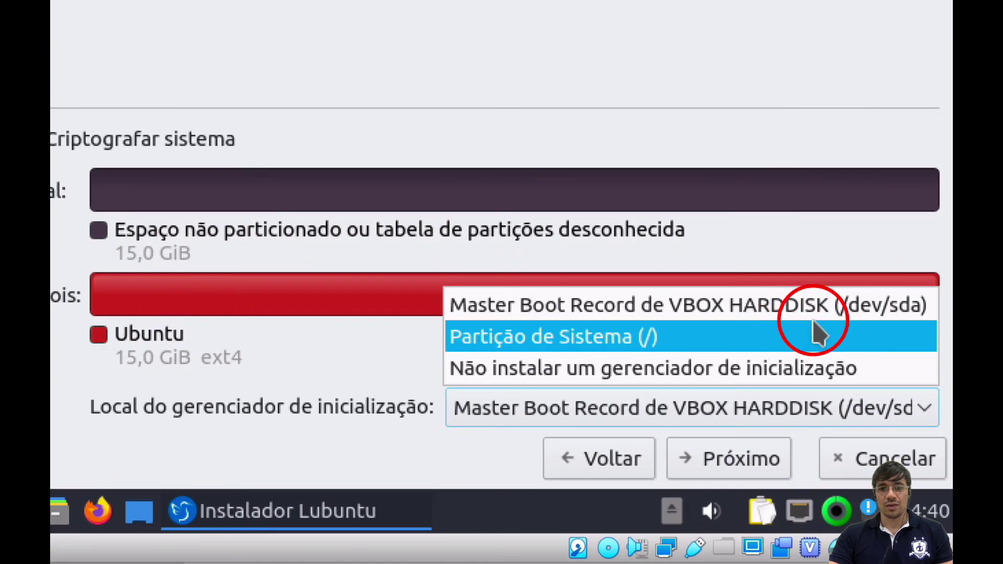
pyautogui.click(817, 304)
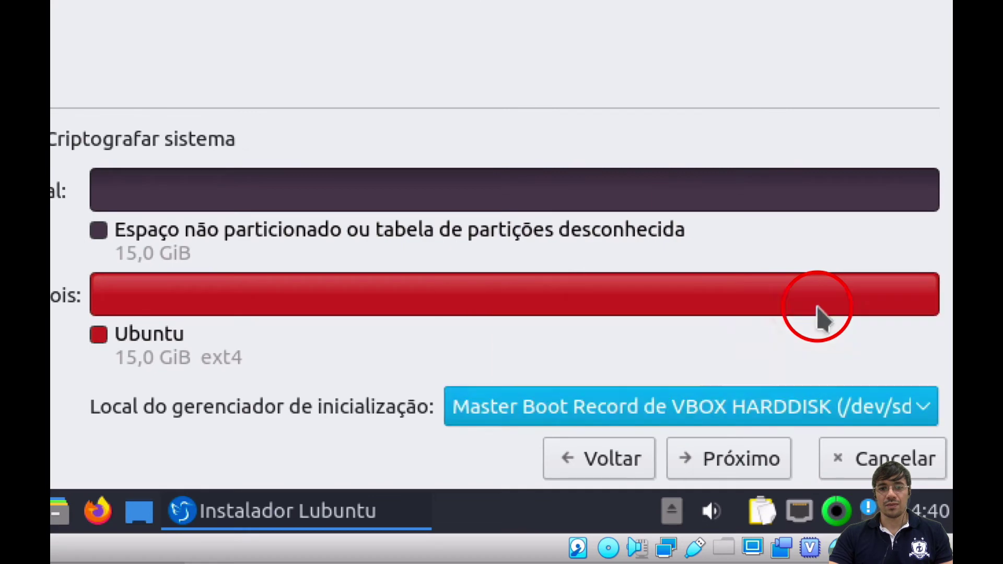
# - Enter the user's name, fill in Senha and Repita a senha, and continue to Resumo
pyautogui.click(757, 475)
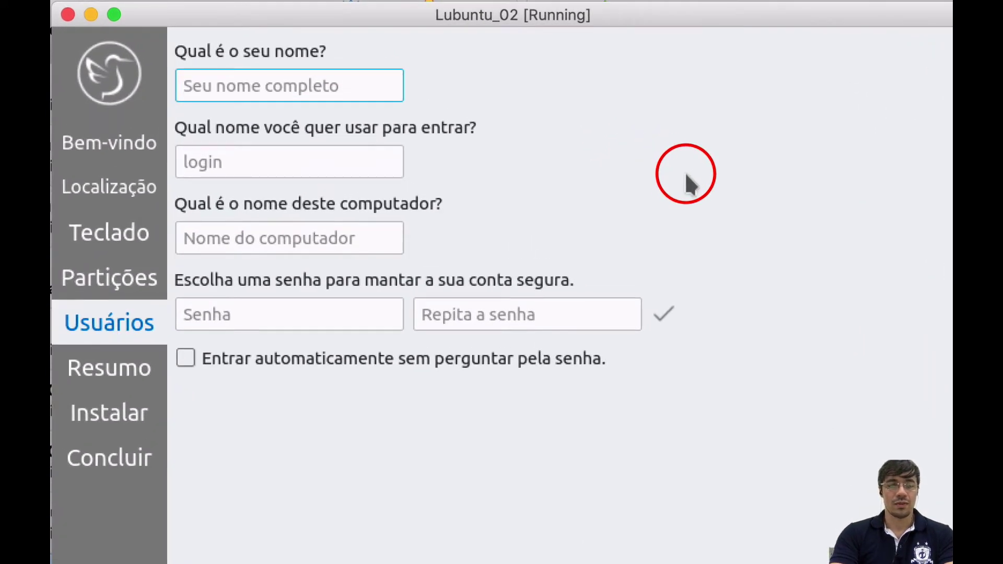
pyautogui.write('clayton')
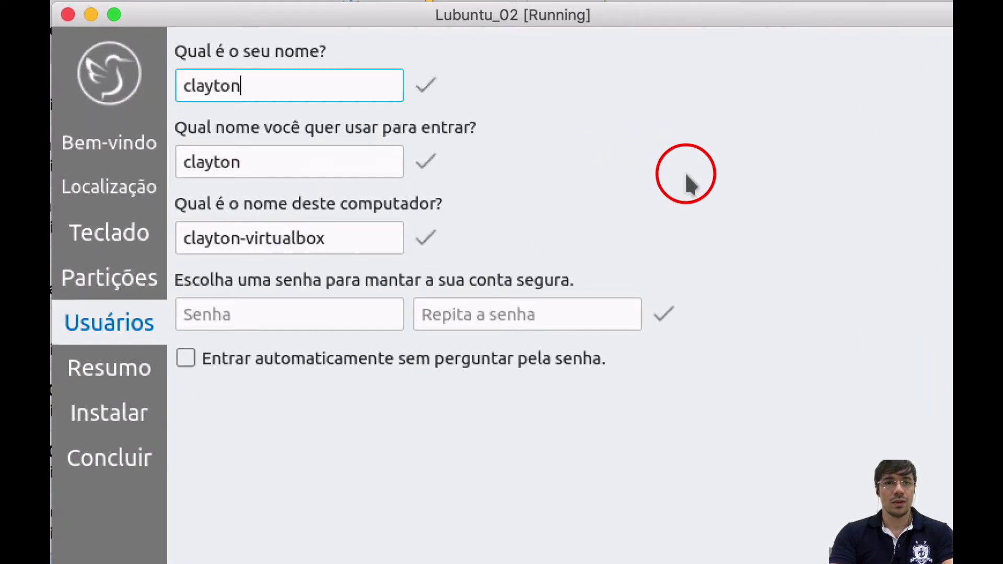
pyautogui.click(276, 162)
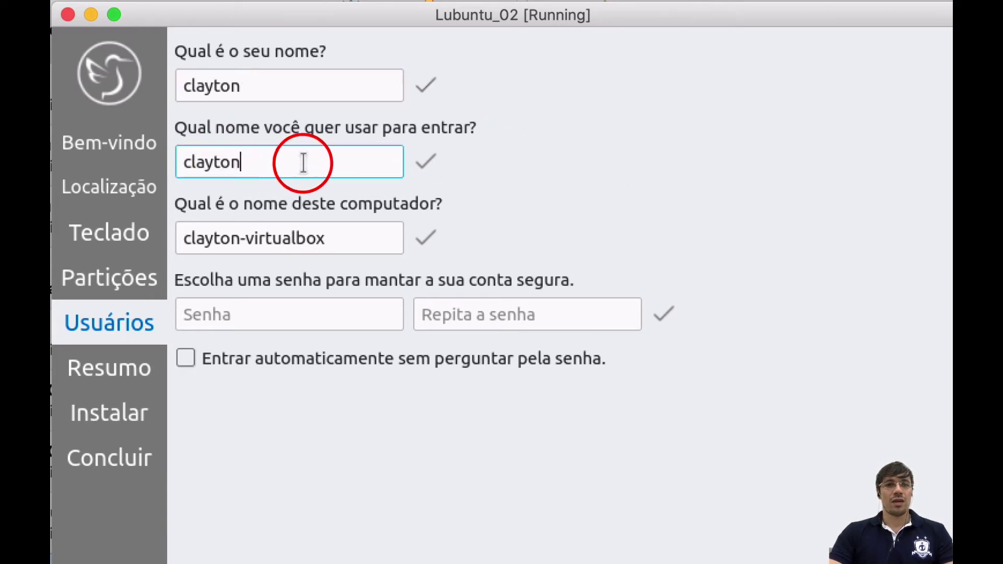
pyautogui.click(232, 319)
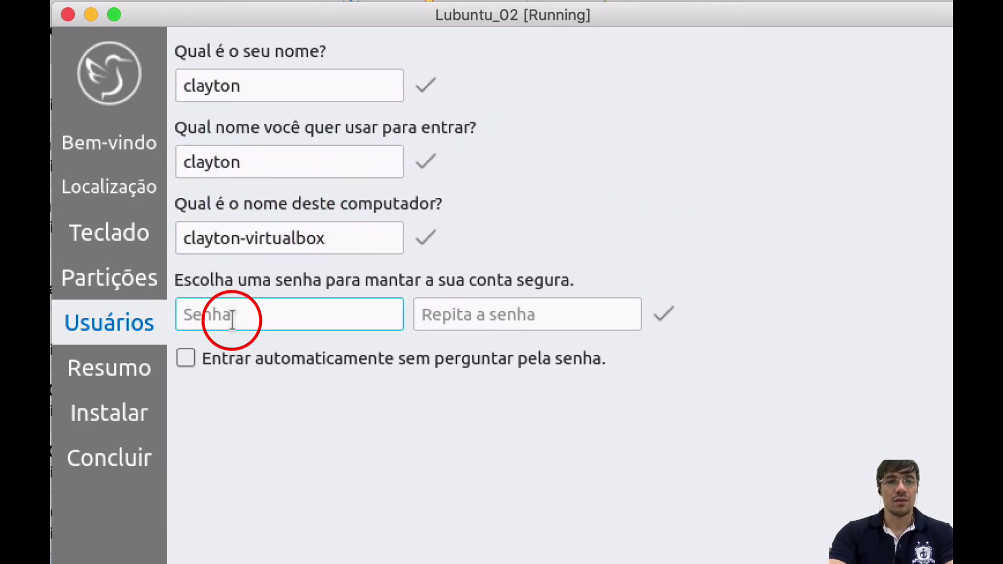
pyautogui.write('1')
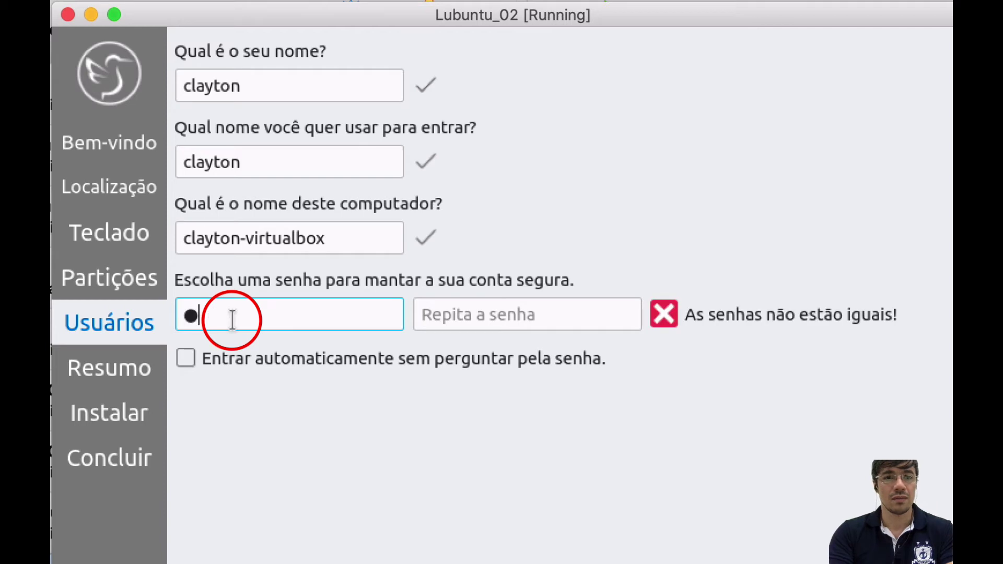
pyautogui.press('Tab')
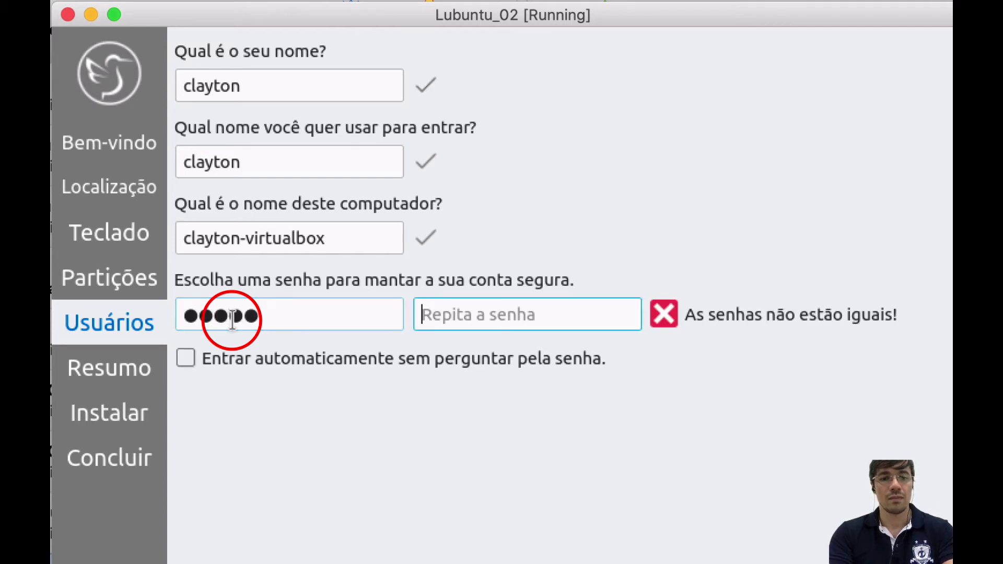
pyautogui.write('12345')
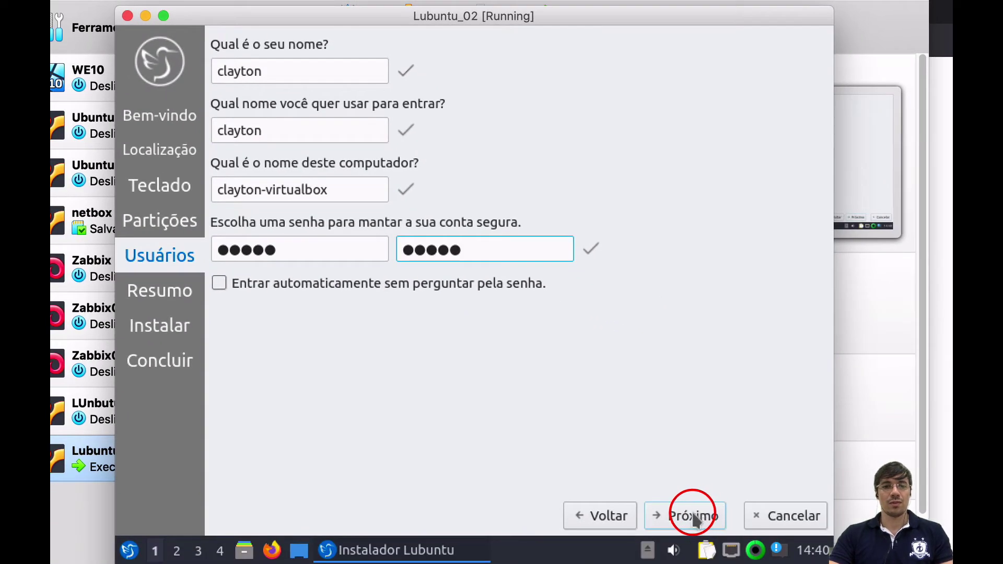
pyautogui.click(693, 516)
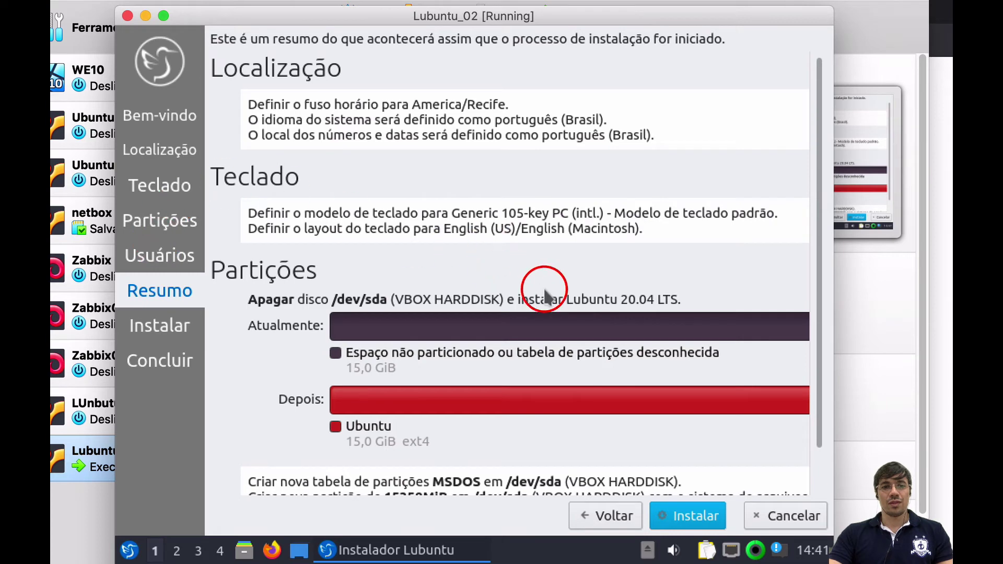
# - Scroll through the Resumo summary and click Instalar to get the confirmation dialog
pyautogui.scroll(-1, 564, 313)
pyautogui.scroll(1, 561, 311)
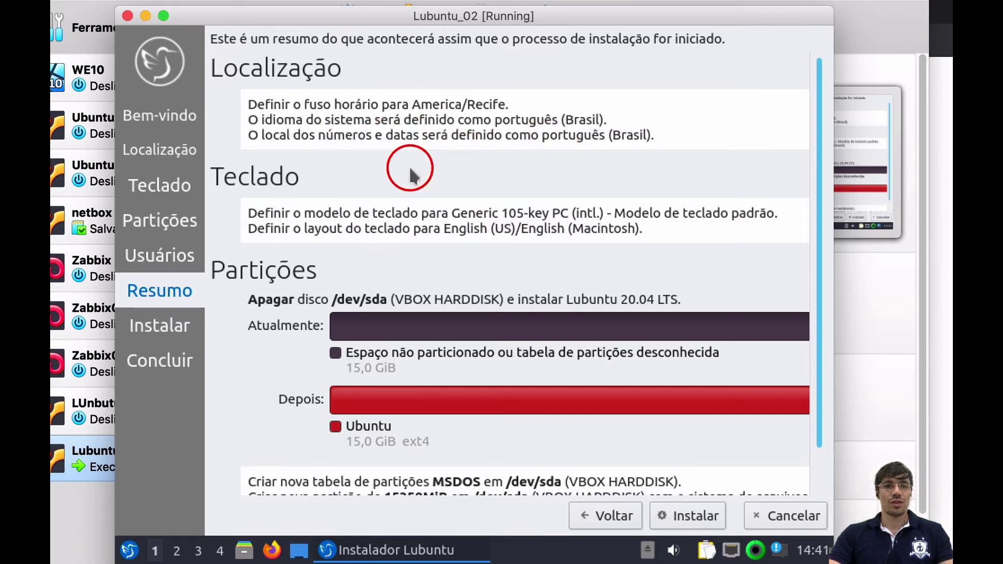
pyautogui.scroll(-1, 574, 267)
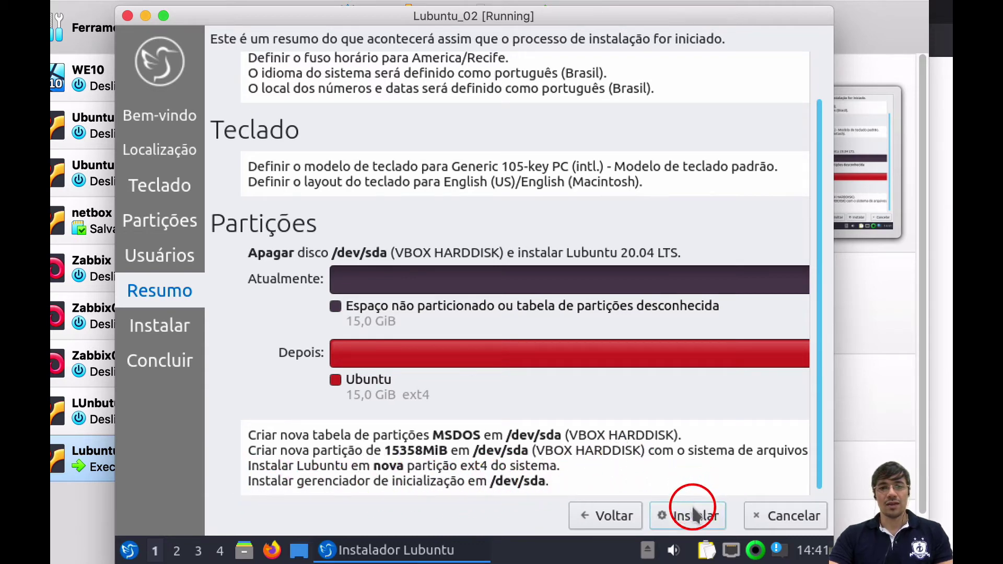
pyautogui.click(692, 517)
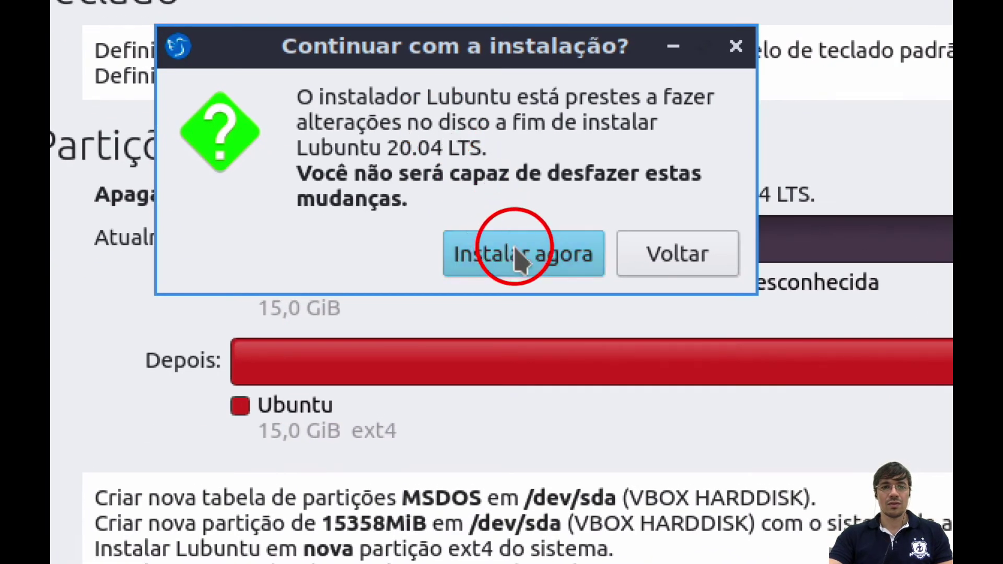
# - Confirm Instalar agora, then click Concluído with Reiniciar agora checked to reboot
pyautogui.click(511, 264)
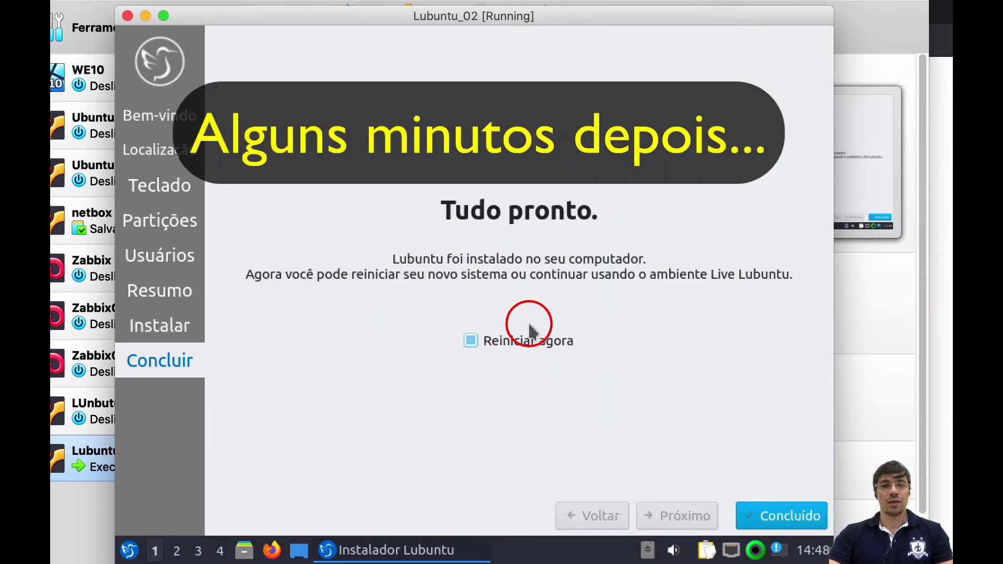
pyautogui.click(785, 517)
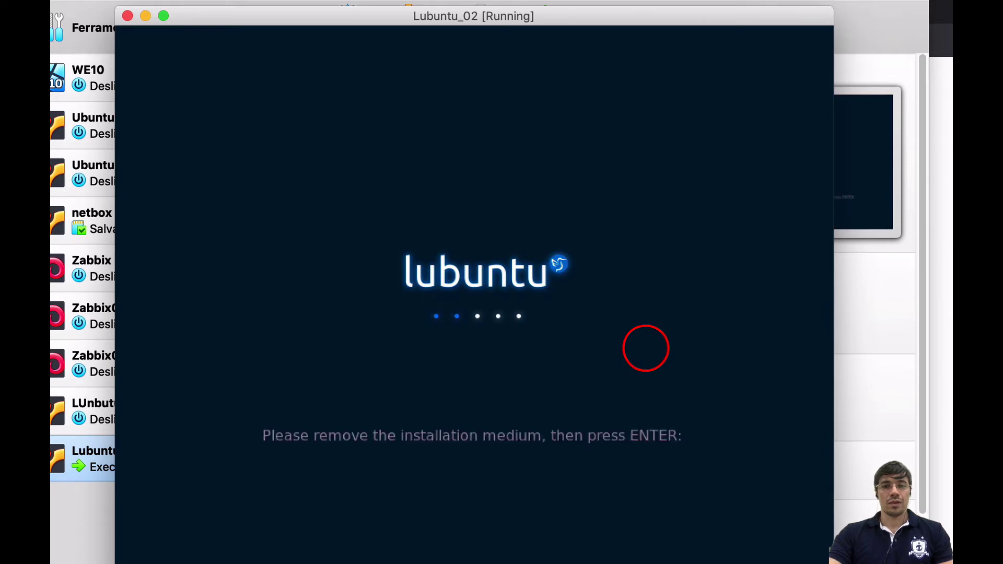
# - Continue past the remove-installation-medium prompt and move the VM window aside
pyautogui.press('Return')
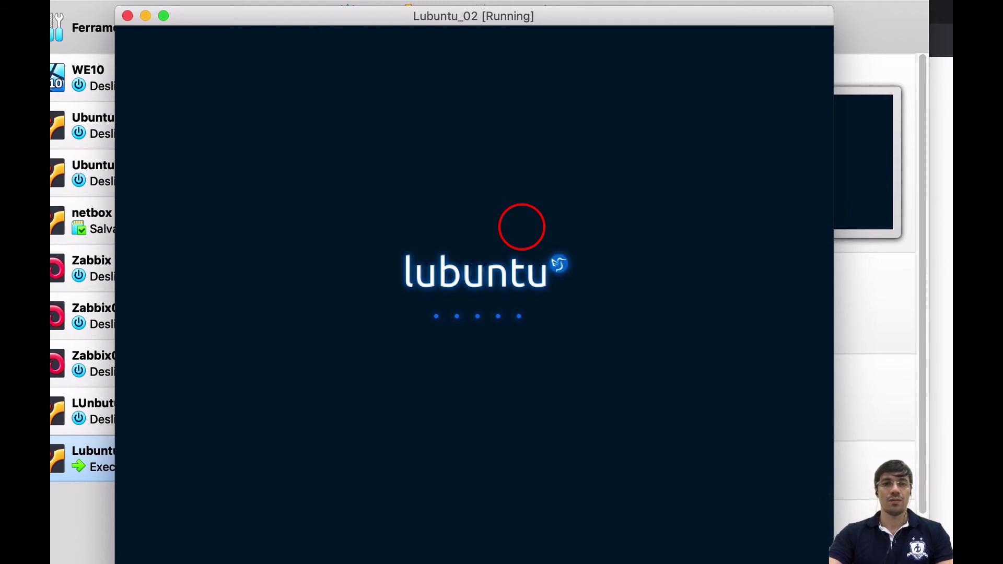
pyautogui.moveTo(538, 24); pyautogui.dragTo(743, 73)
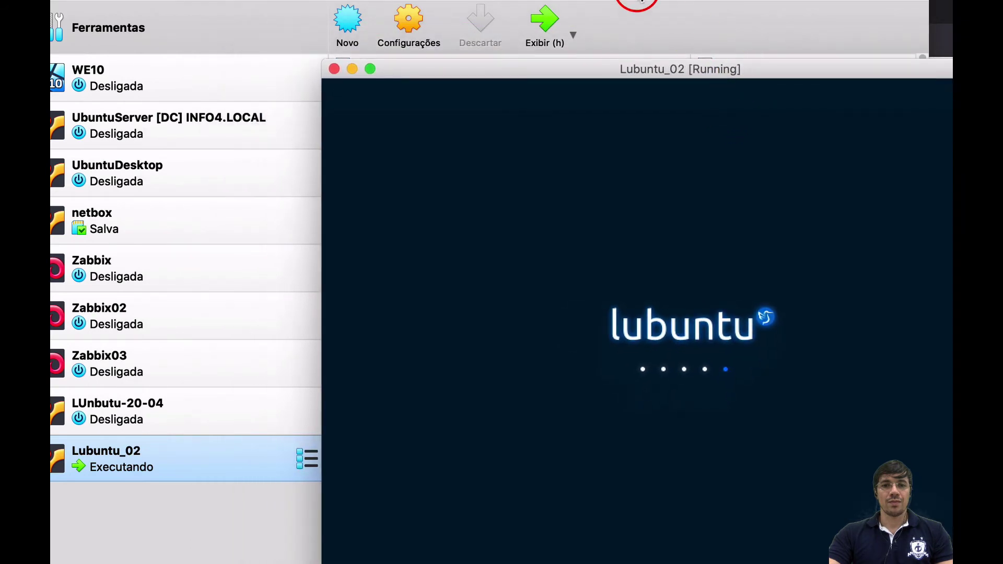
# - View the Lubuntu_02 details in VirtualBox Manager, then bring the running VM forward
pyautogui.click(582, 2)
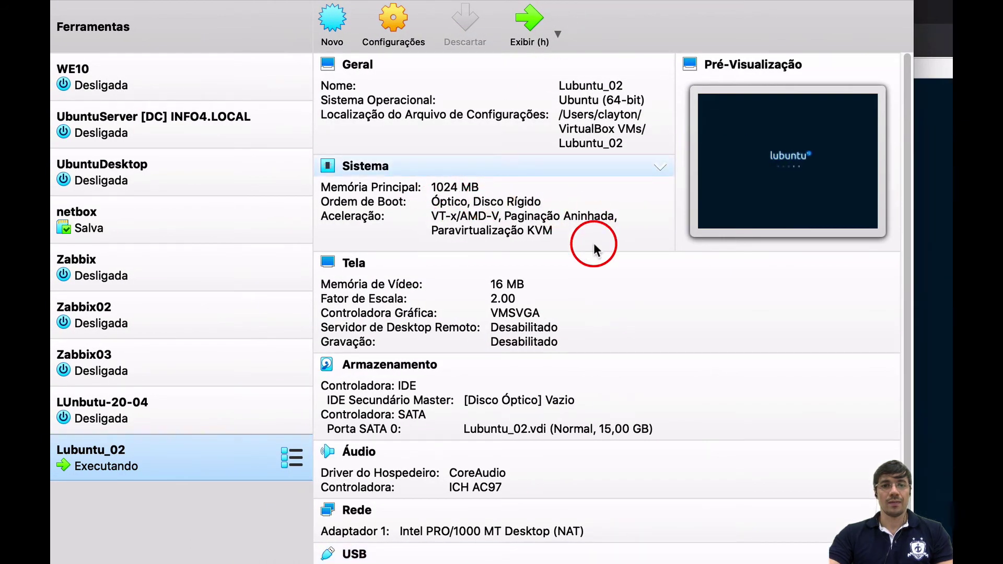
pyautogui.click(942, 264)
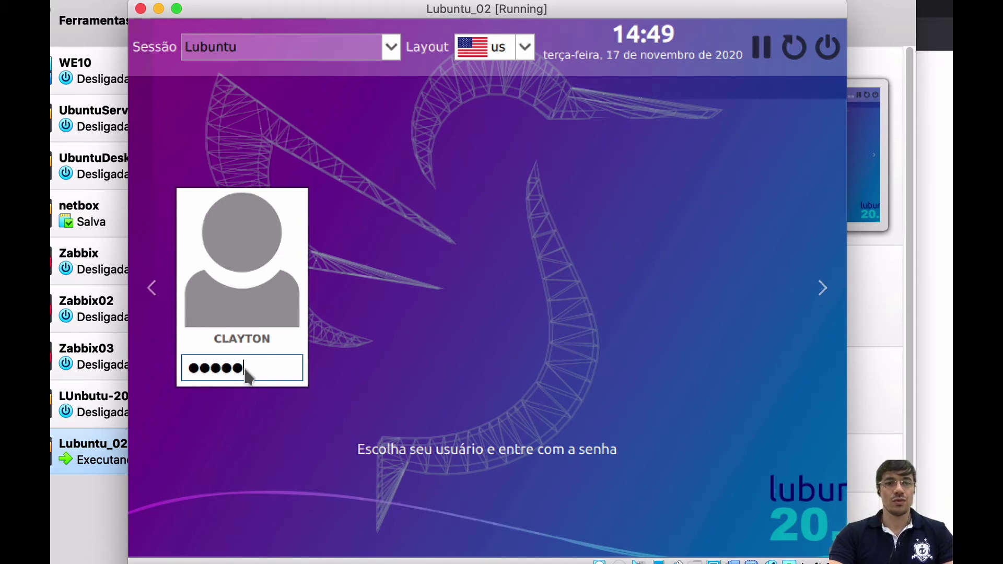
# - Submit the account password at the login screen to log in
pyautogui.press('Return')
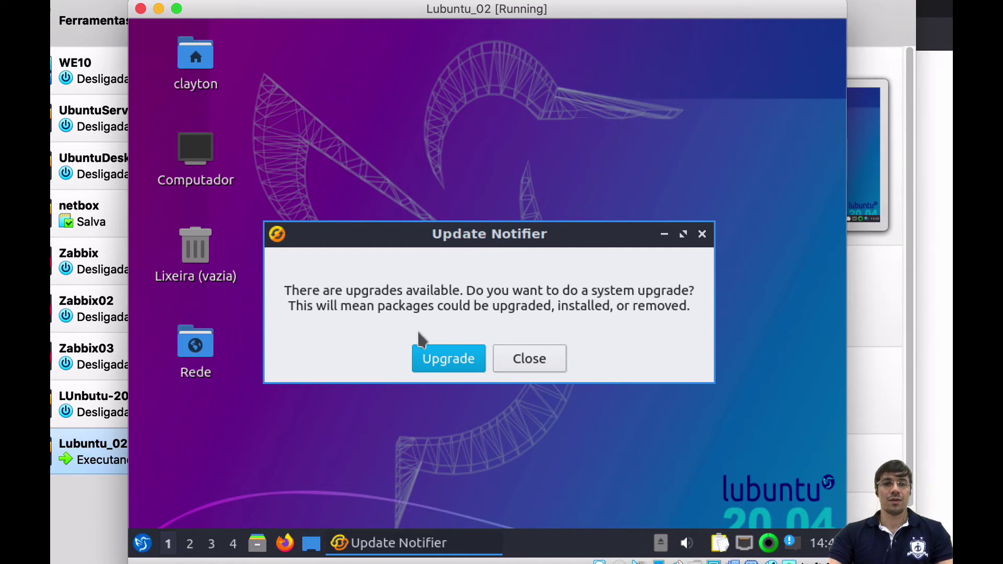
# - Close the Update Notifier's system upgrade offer without upgrading
pyautogui.click(436, 364)
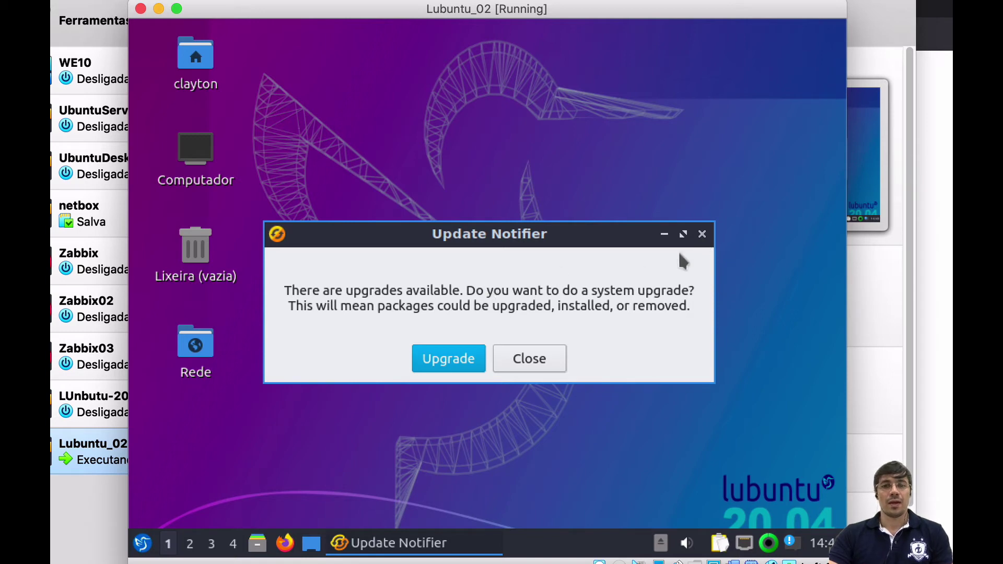
pyautogui.click(540, 366)
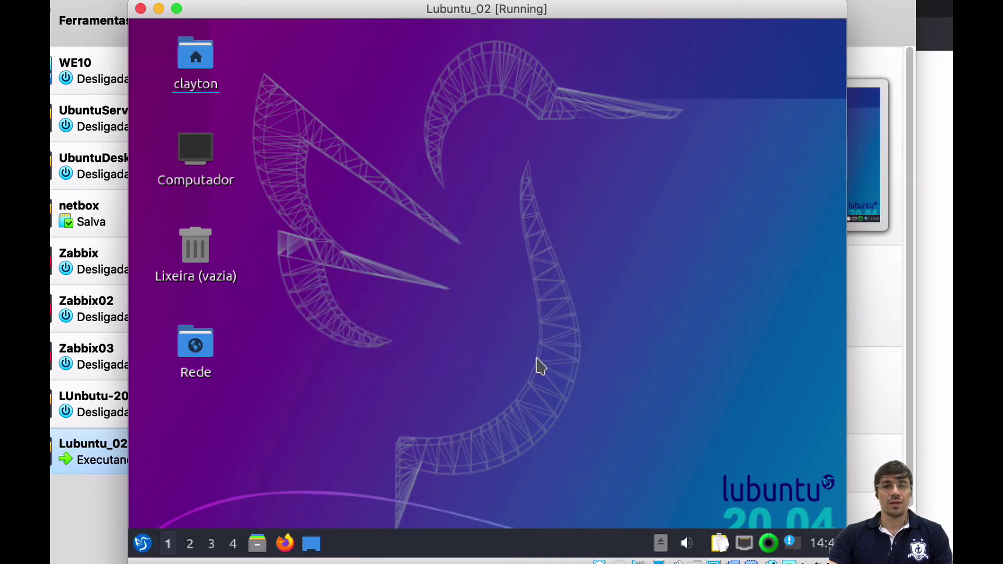
# - Browse the menu categories from Acessórios through Multimídia to Sistema and launch Htop
pyautogui.click(142, 544)
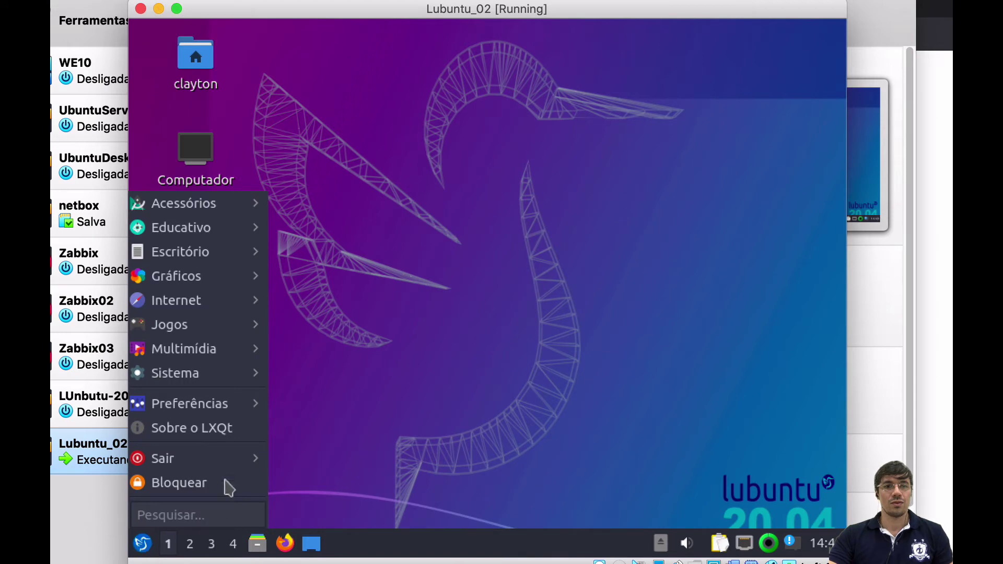
pyautogui.moveTo(211, 207)
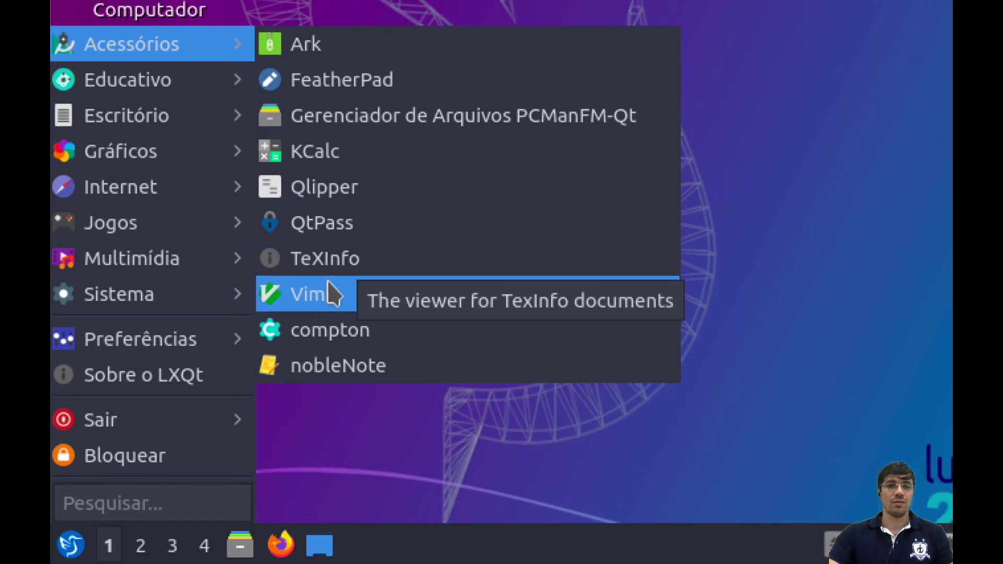
pyautogui.moveTo(181, 94)
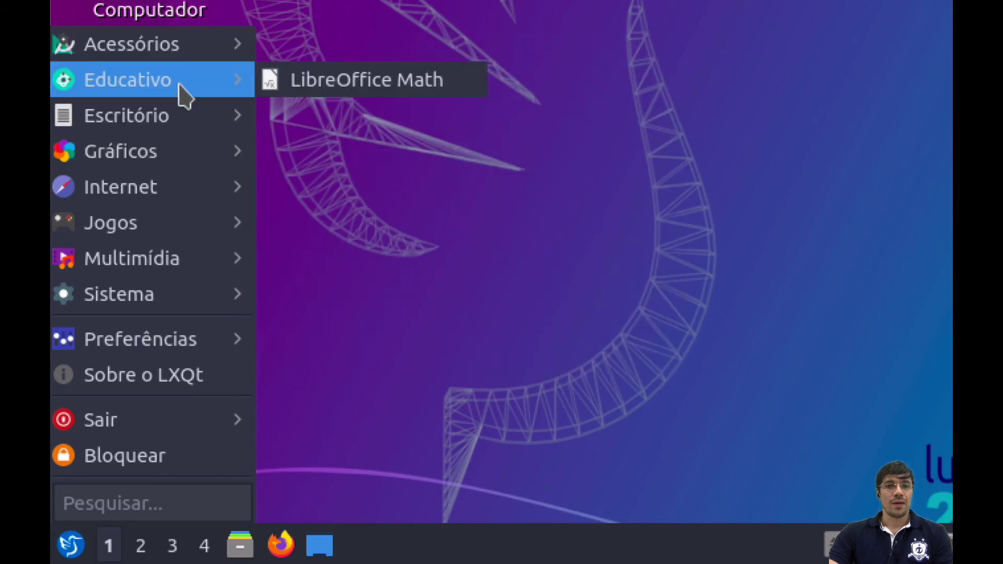
pyautogui.moveTo(154, 128)
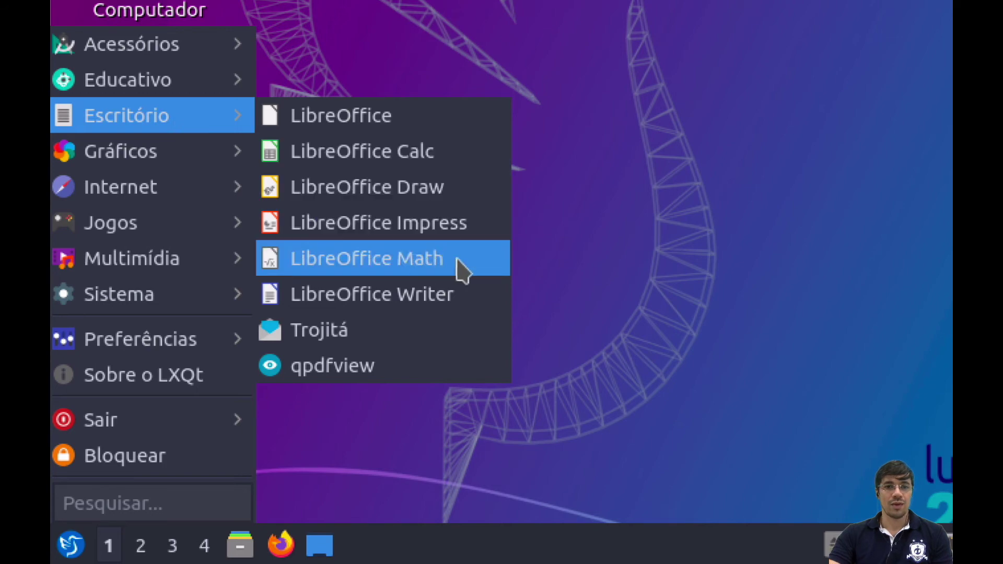
pyautogui.moveTo(184, 158)
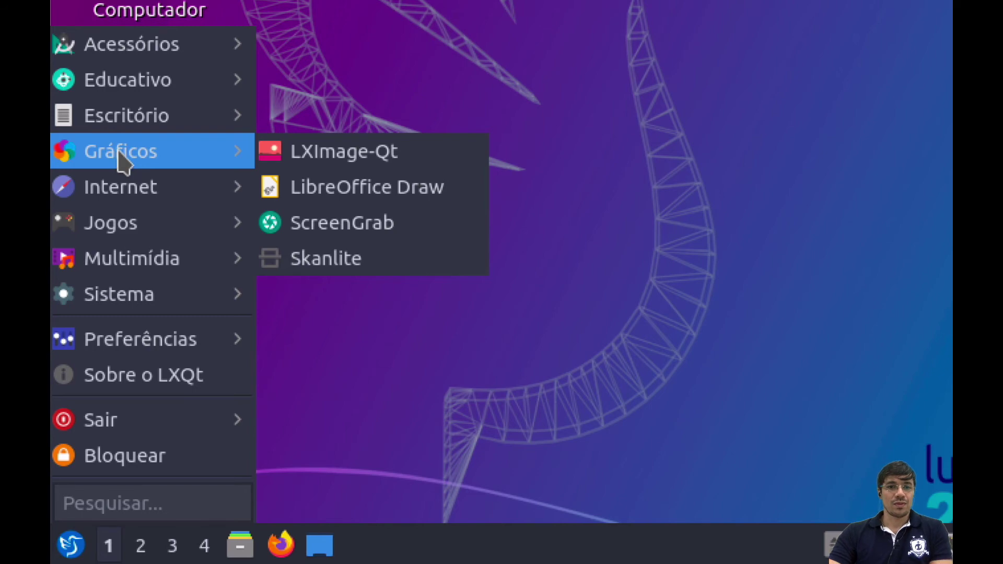
pyautogui.moveTo(176, 196)
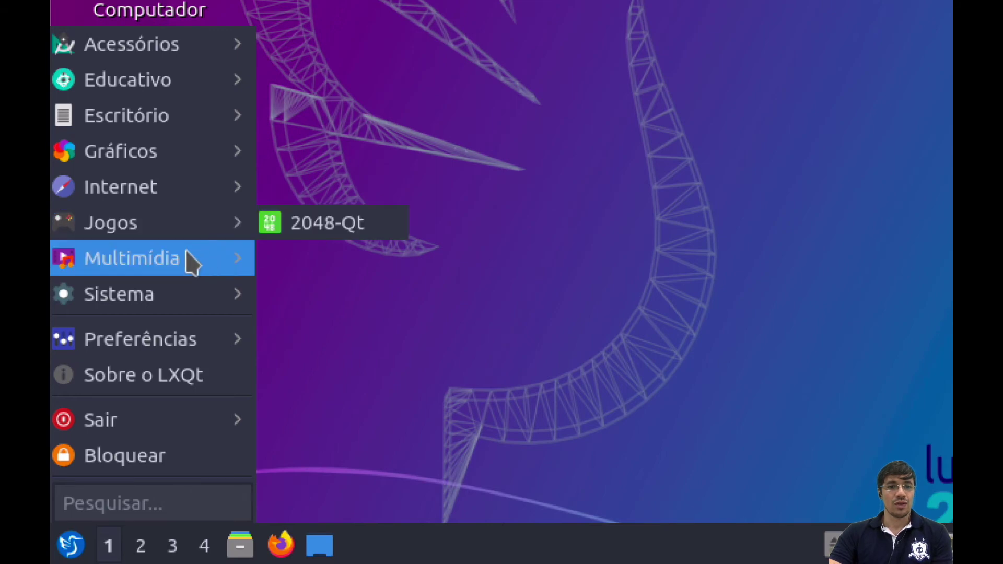
pyautogui.moveTo(200, 259)
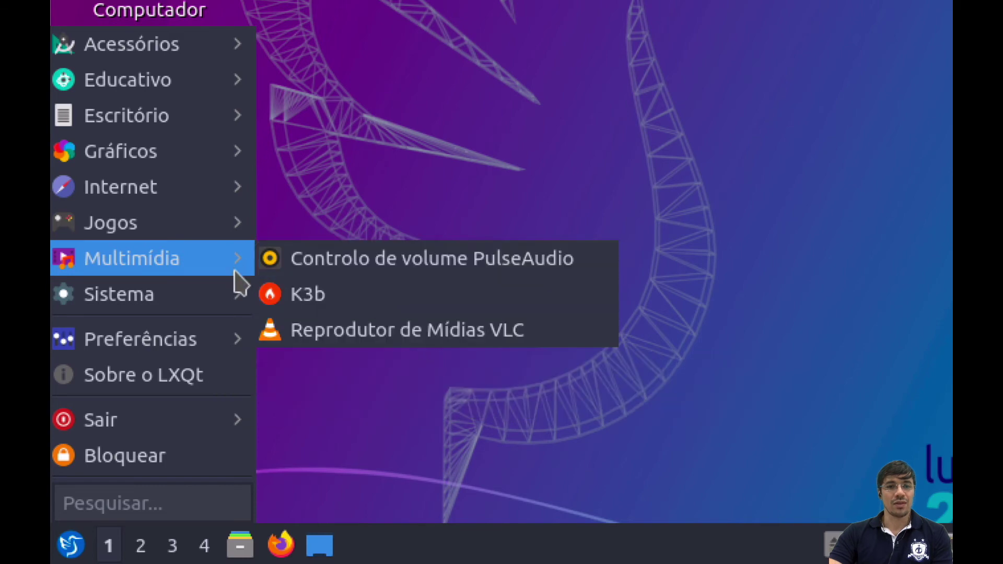
pyautogui.moveTo(176, 299)
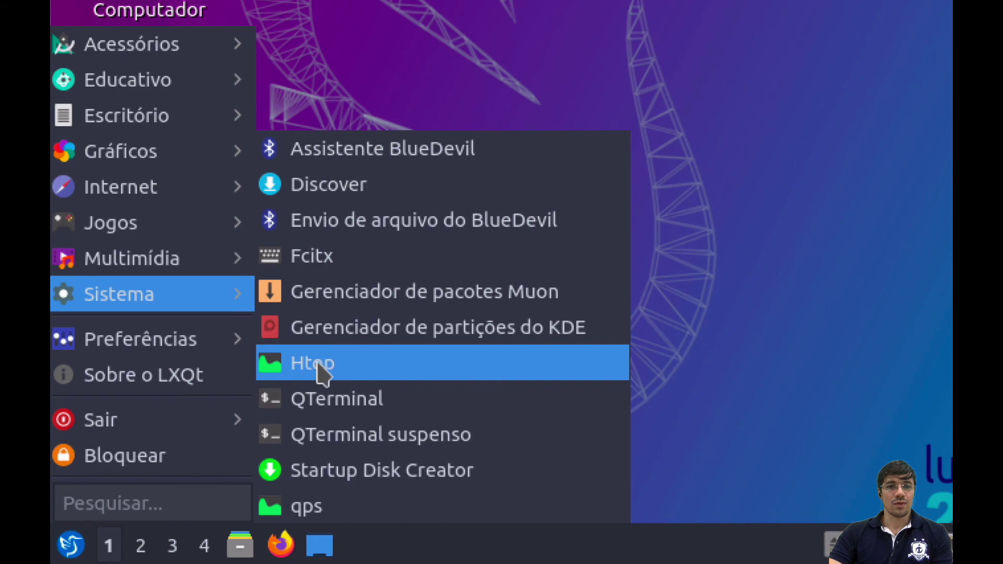
pyautogui.click(282, 372)
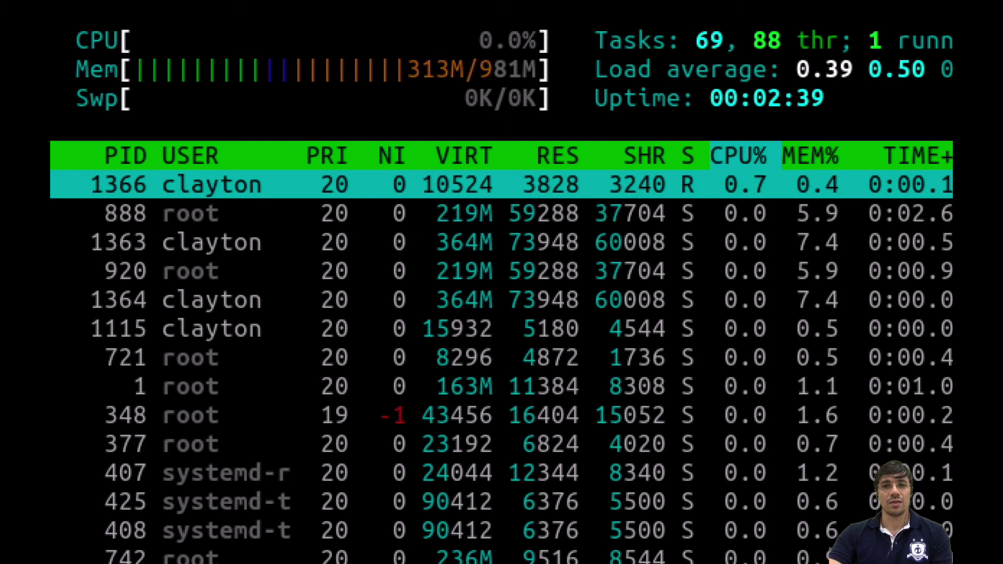
# - Exit Htop, confirming Yes in the Sair dialog, and bring up the Lubuntu application menu
pyautogui.hotkey('alt', 'F4')
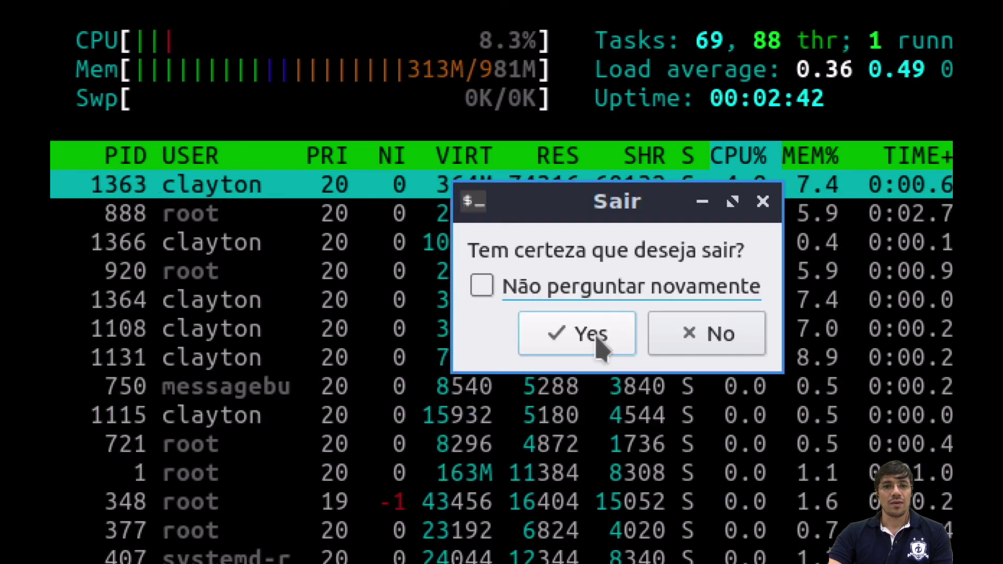
pyautogui.click(601, 334)
pyautogui.click(135, 551)
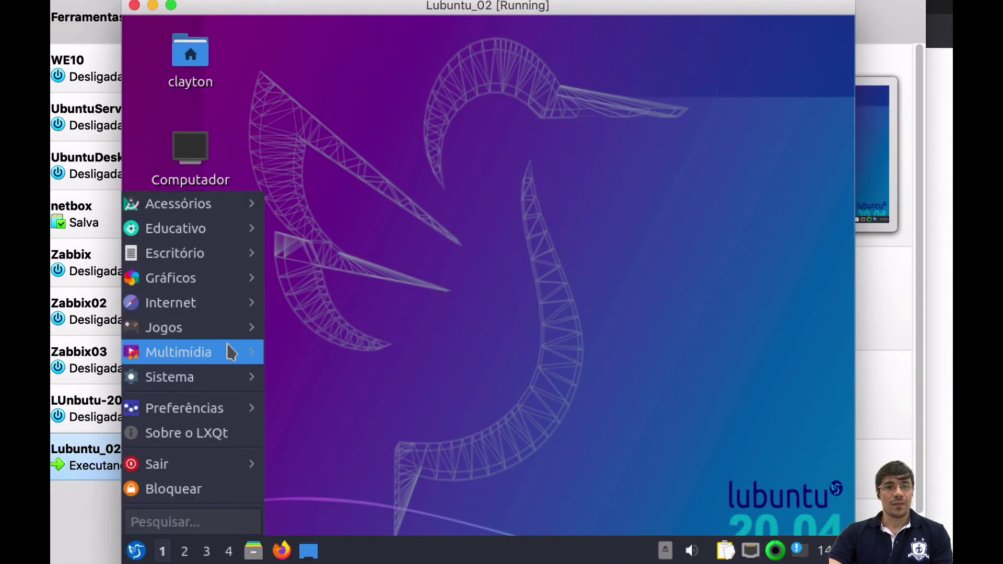
# - Launch QTerminal from the Sistema menu category
pyautogui.moveTo(224, 379)
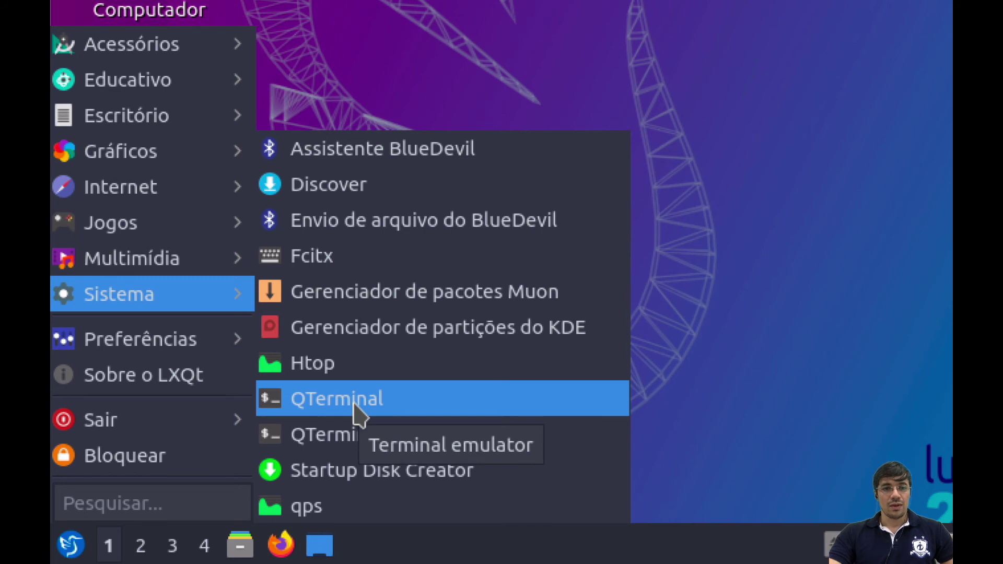
pyautogui.click(339, 404)
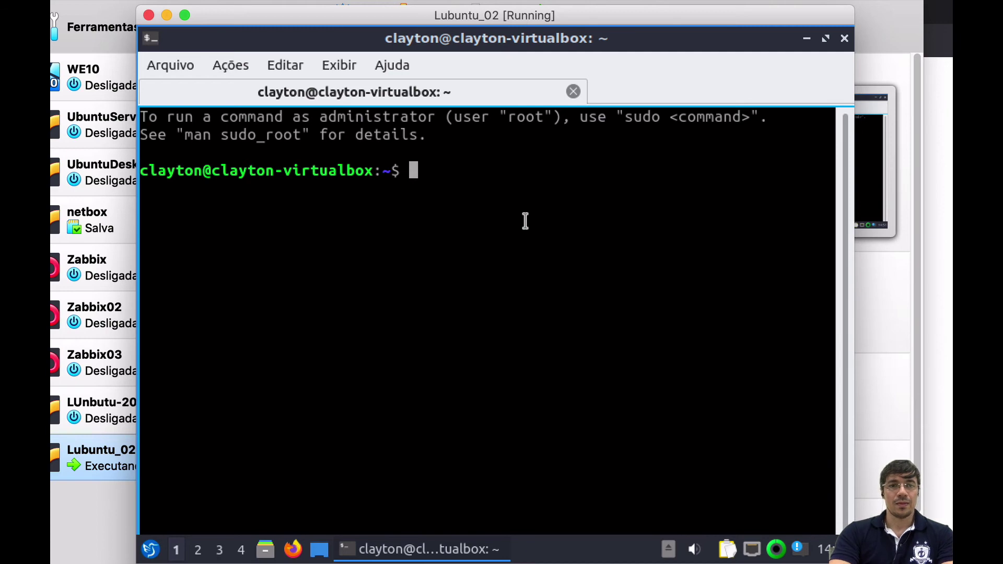
# - Run free -h and highlight the 981Mi total and 306Mi used memory values
pyautogui.write('ls')
pyautogui.press('BackSpace')
pyautogui.press('BackSpace')
pyautogui.write('free')
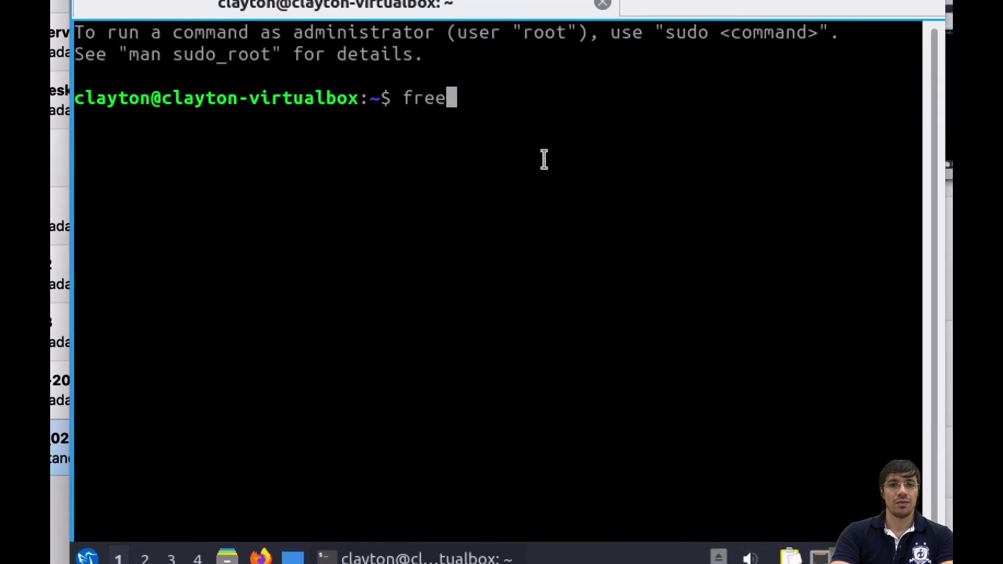
pyautogui.write(' -h')
pyautogui.press('Return')
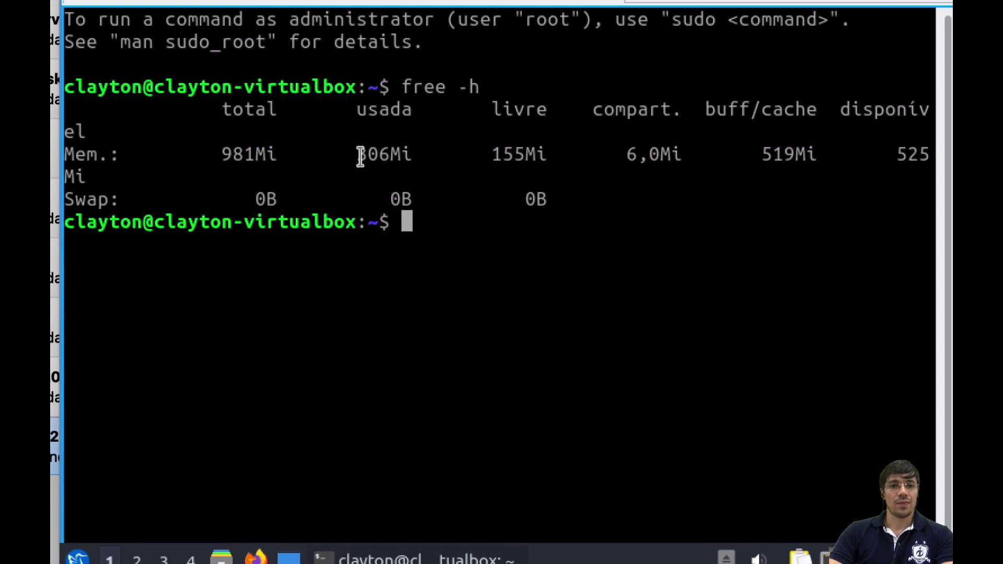
pyautogui.moveTo(227, 153); pyautogui.dragTo(287, 153)
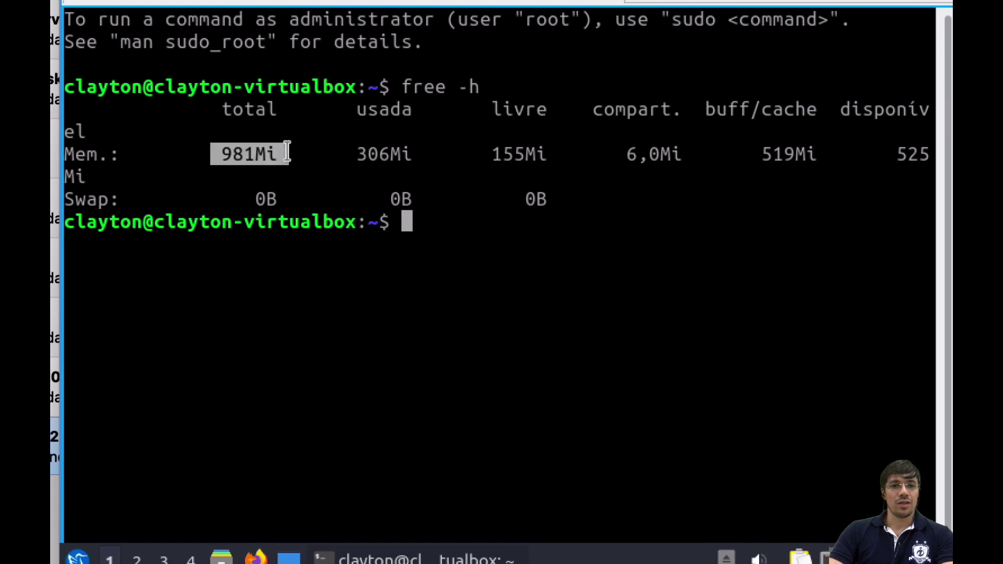
pyautogui.click(278, 153)
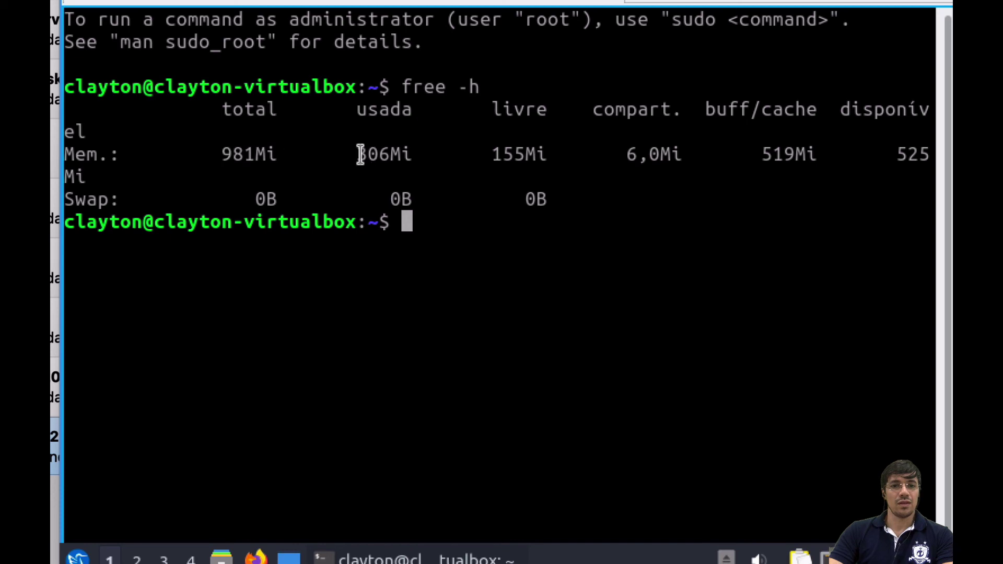
pyautogui.moveTo(358, 153); pyautogui.dragTo(431, 154)
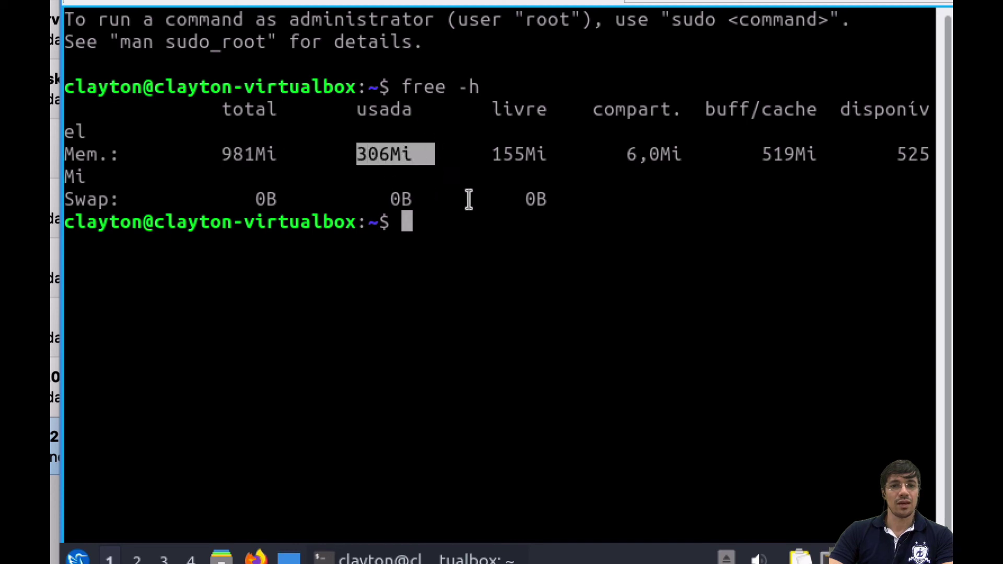
# - Run df, highlight the /dev/sda1 block and available-space figures, then close the terminal
pyautogui.write('df')
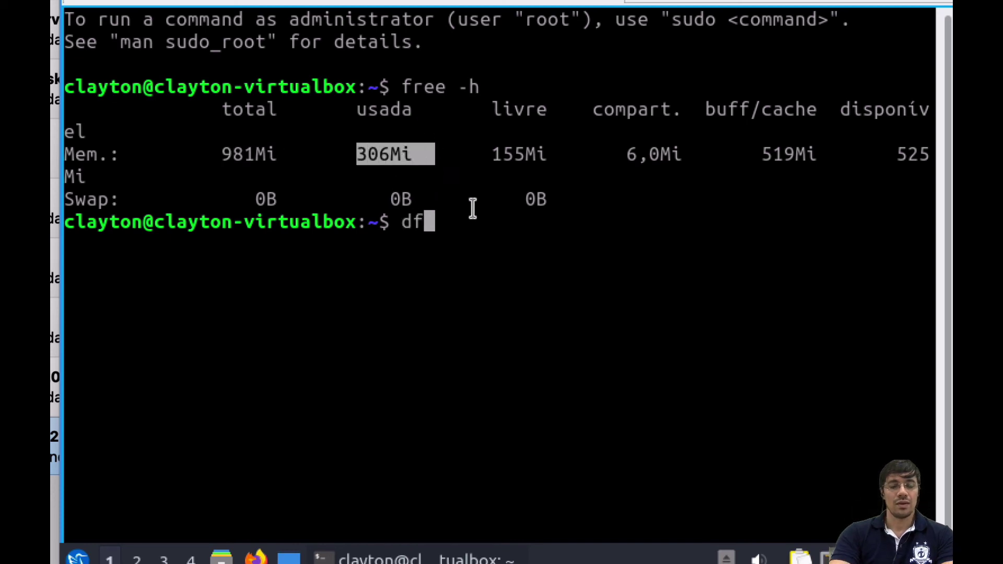
pyautogui.press('Return')
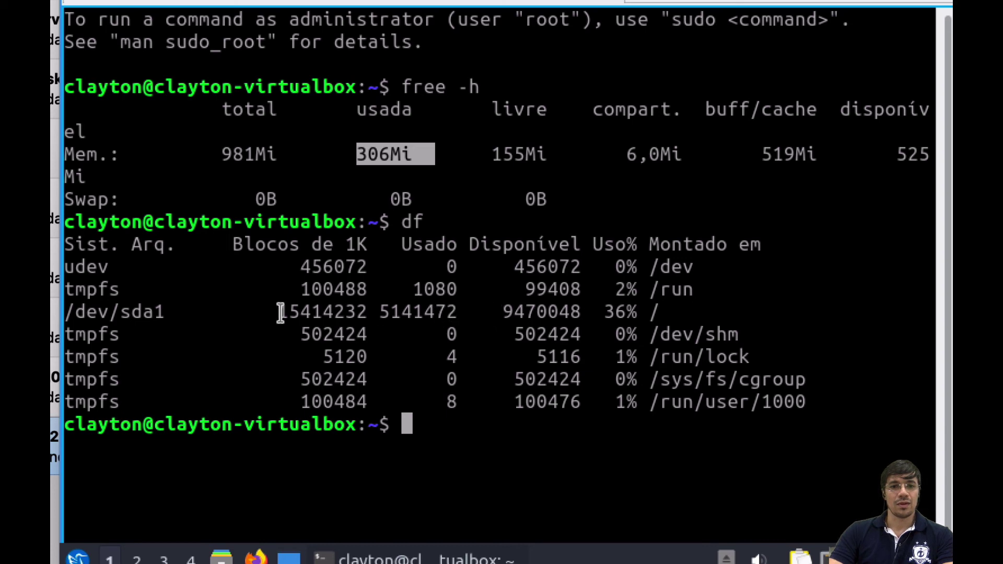
pyautogui.moveTo(280, 313); pyautogui.dragTo(599, 316)
pyautogui.click(388, 316)
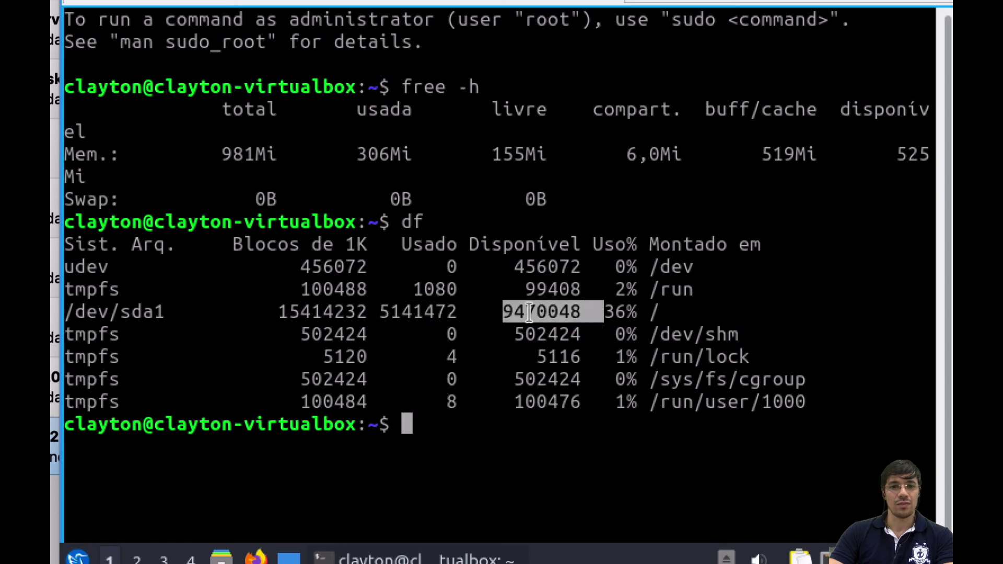
pyautogui.moveTo(500, 314); pyautogui.dragTo(573, 311)
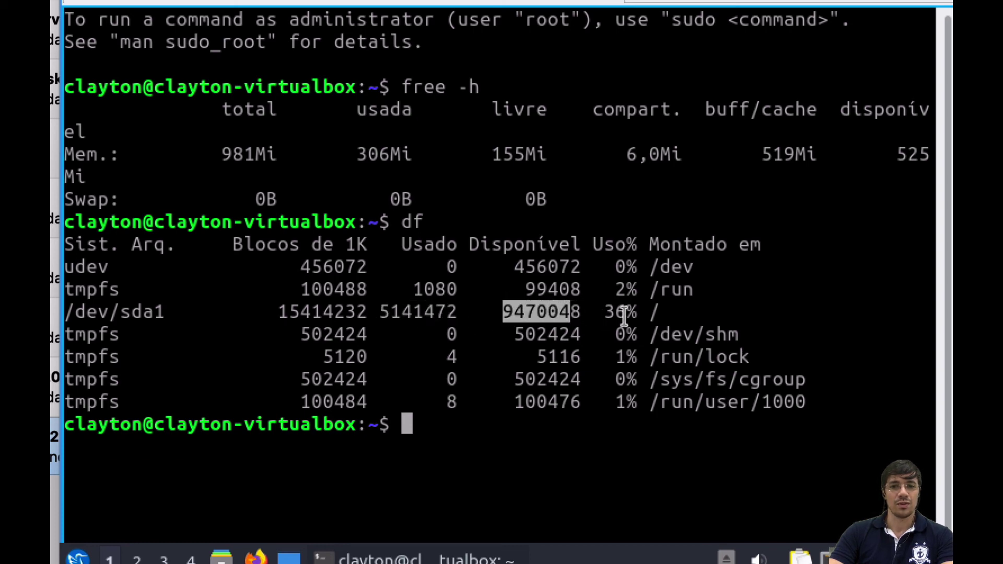
pyautogui.click(578, 308)
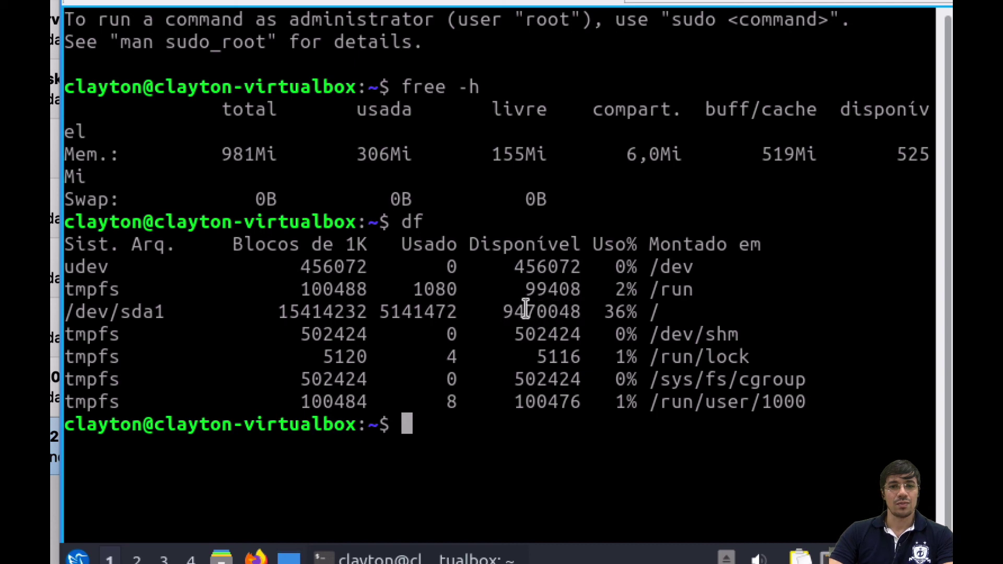
pyautogui.moveTo(507, 311); pyautogui.dragTo(570, 311)
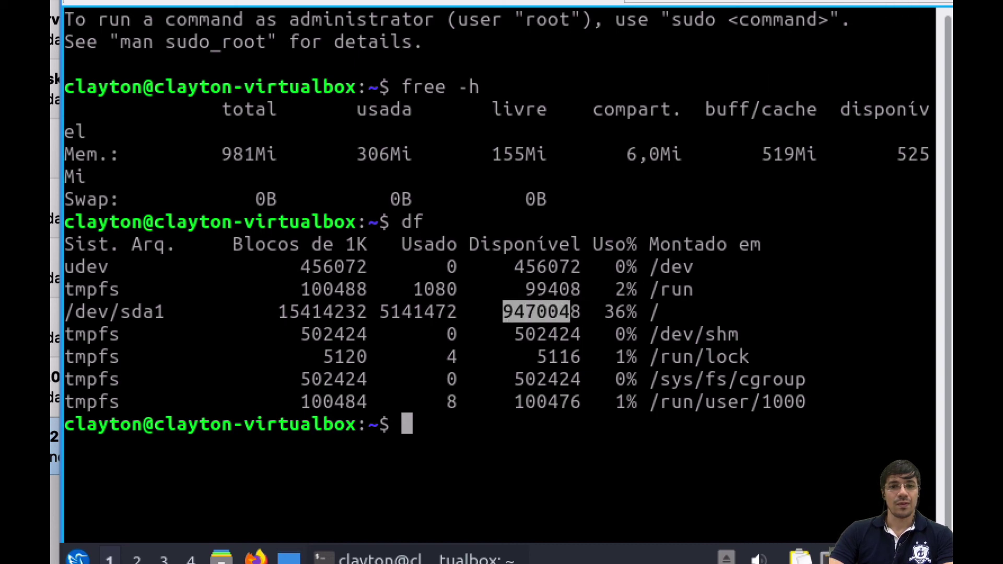
pyautogui.hotkey('alt', 'F4')
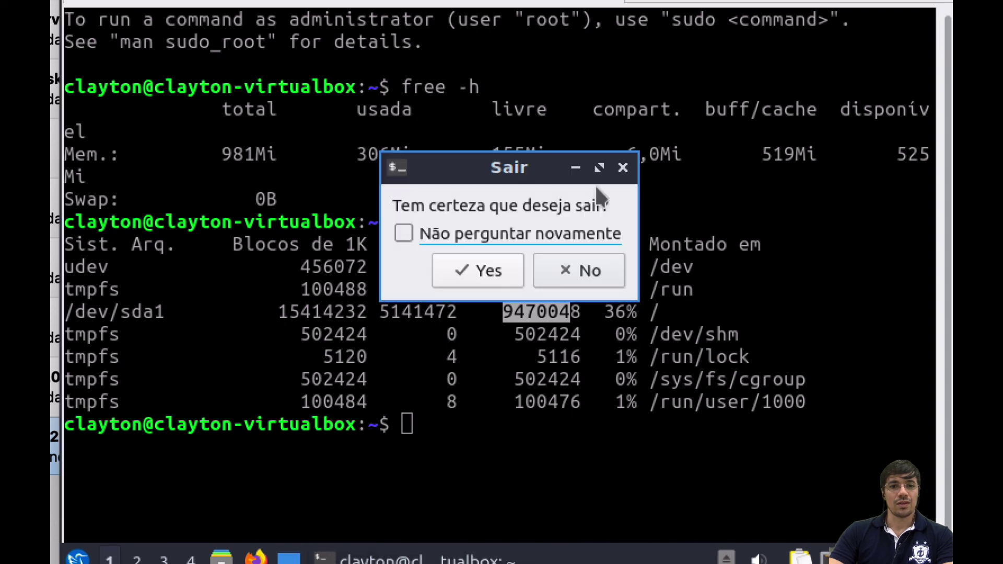
pyautogui.click(493, 267)
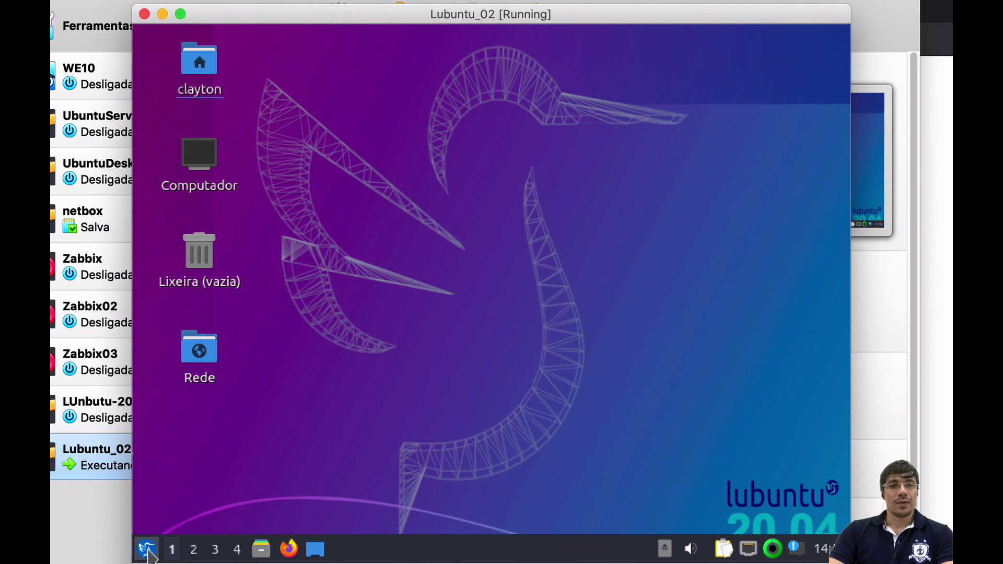
# - Launch the drop-down QTerminal suspenso from the Sistema menu category
pyautogui.click(146, 549)
pyautogui.moveTo(239, 360)
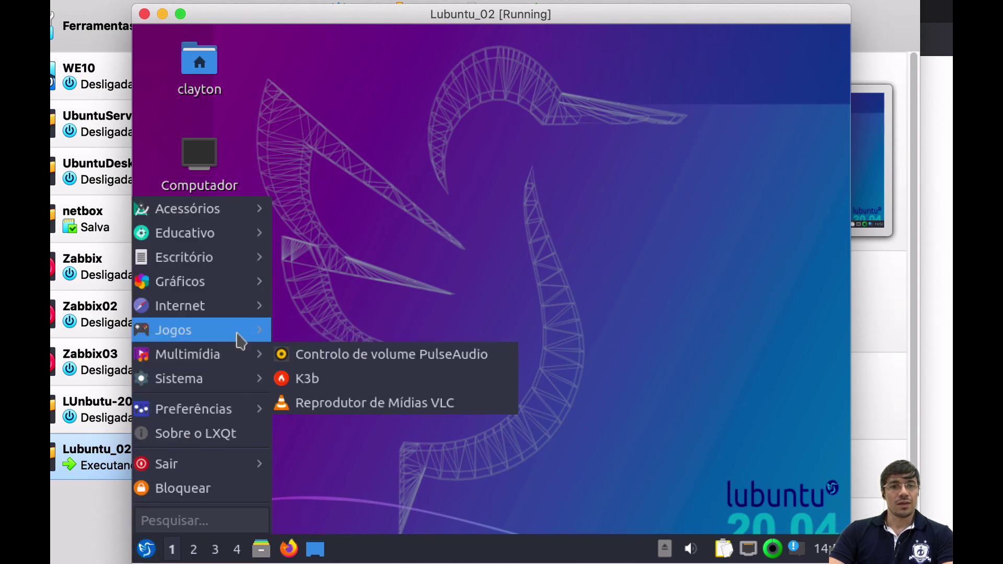
pyautogui.moveTo(235, 382)
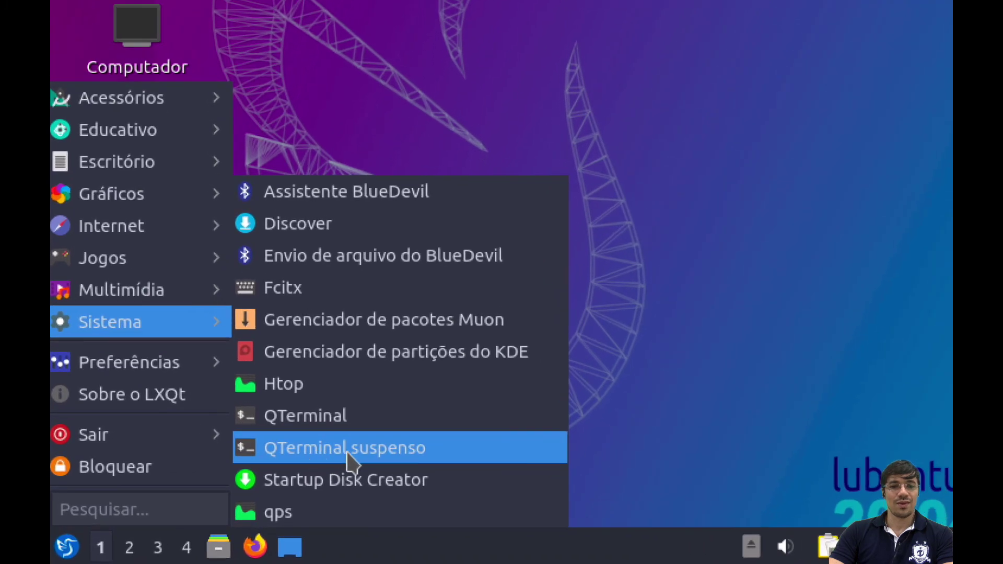
pyautogui.click(380, 459)
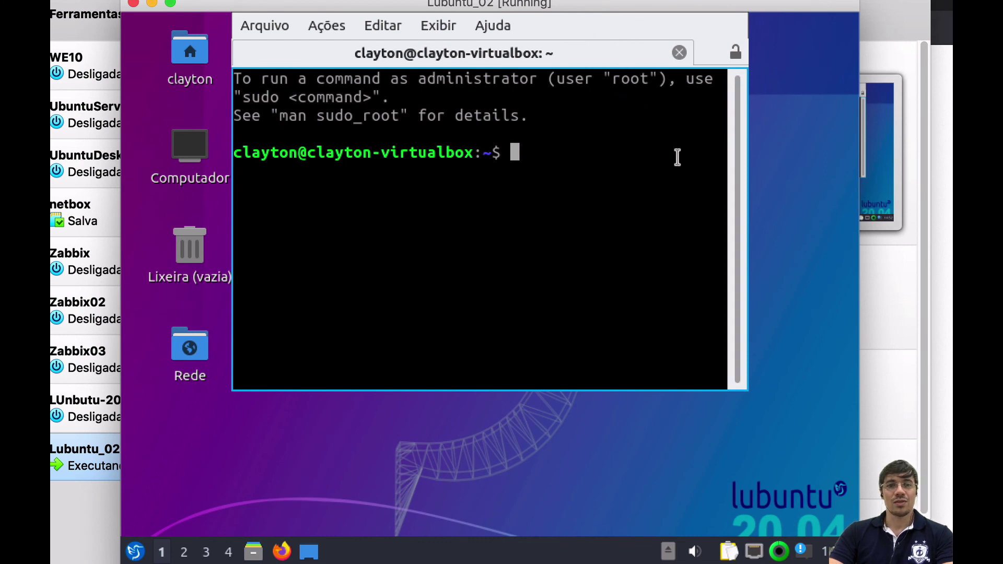
# - In the drop-down terminal run free -h and ls, then hide it with Ctrl+D
pyautogui.write('free -h')
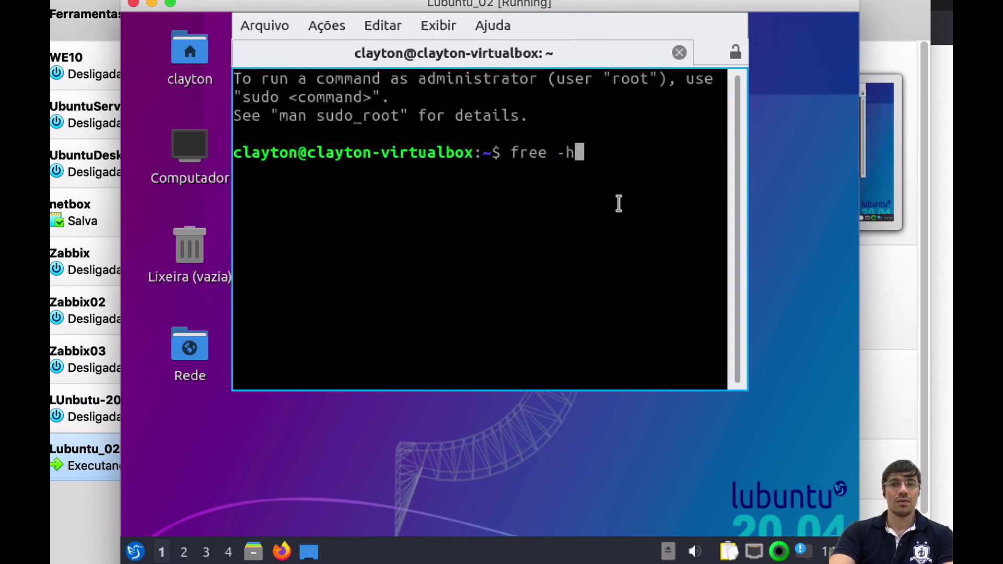
pyautogui.press('Return')
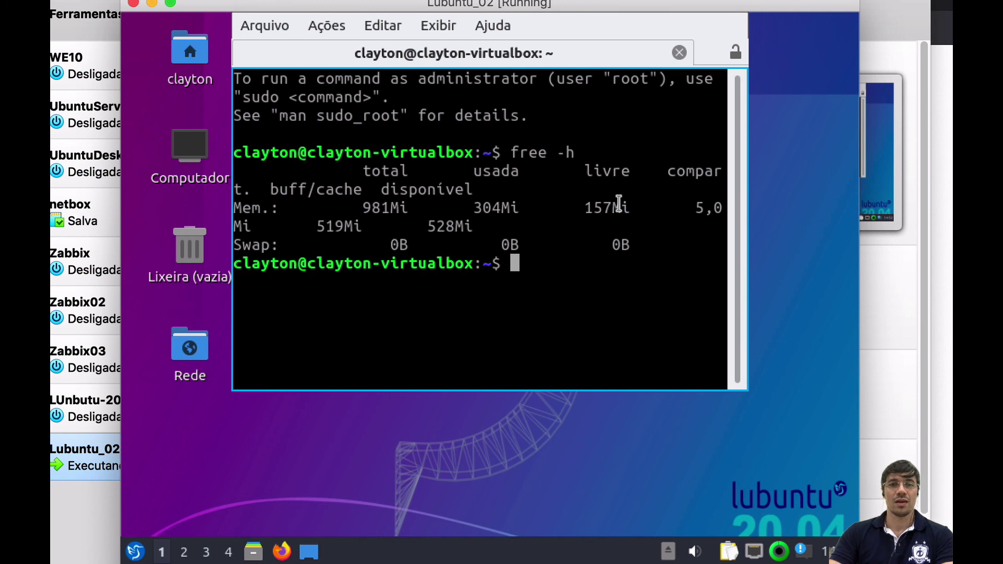
pyautogui.write('ls')
pyautogui.press('Return')
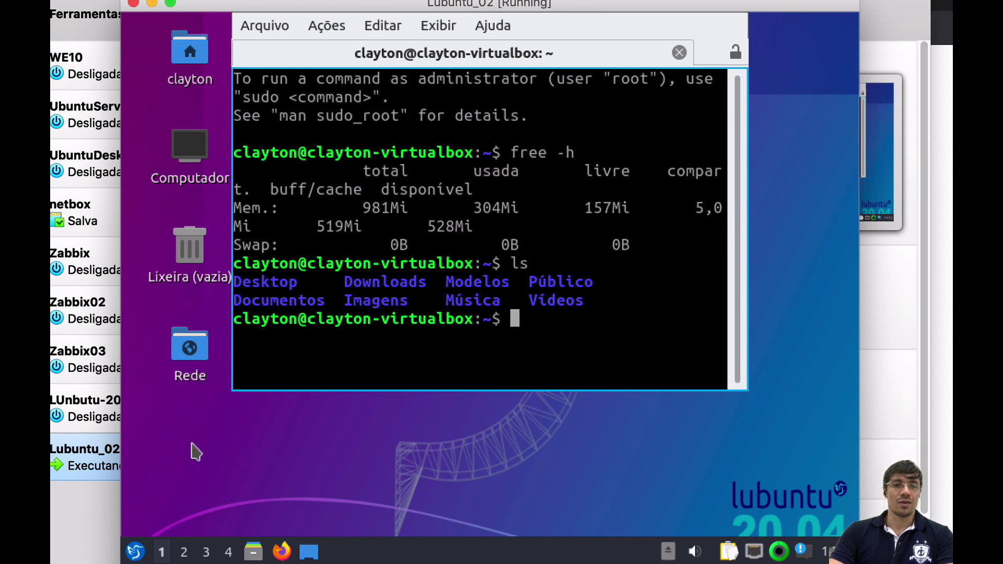
pyautogui.hotkey('ctrl', 'd')
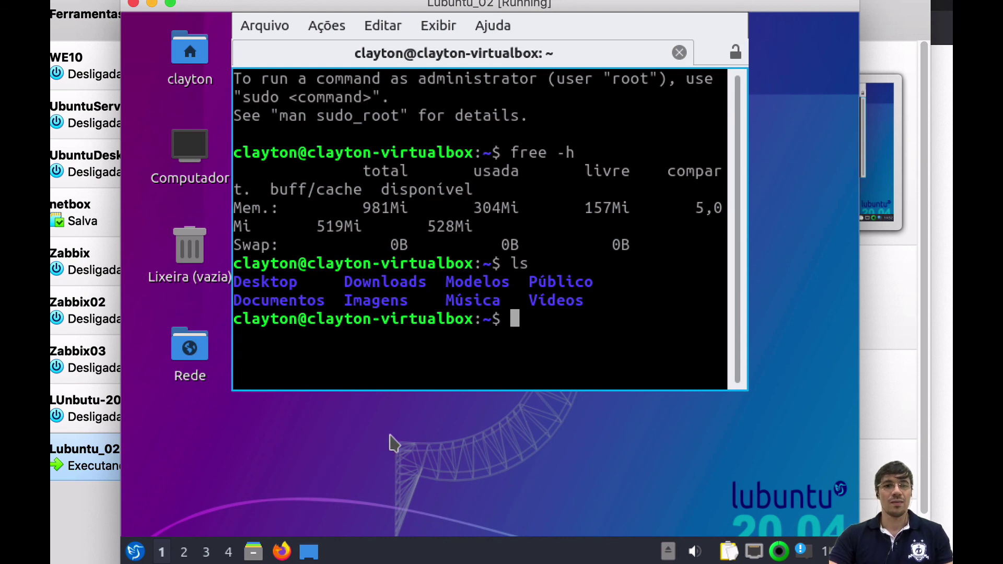
pyautogui.hotkey('ctrl', 'd')
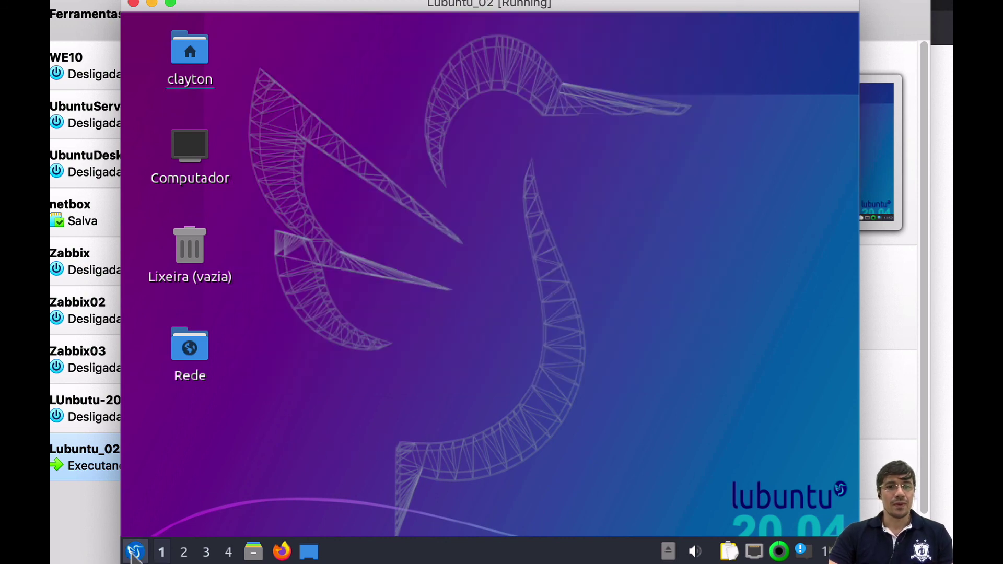
# - Open Sobre o LXQt from the application menu to show LXQt version 0.14.1
pyautogui.click(135, 551)
pyautogui.moveTo(224, 376)
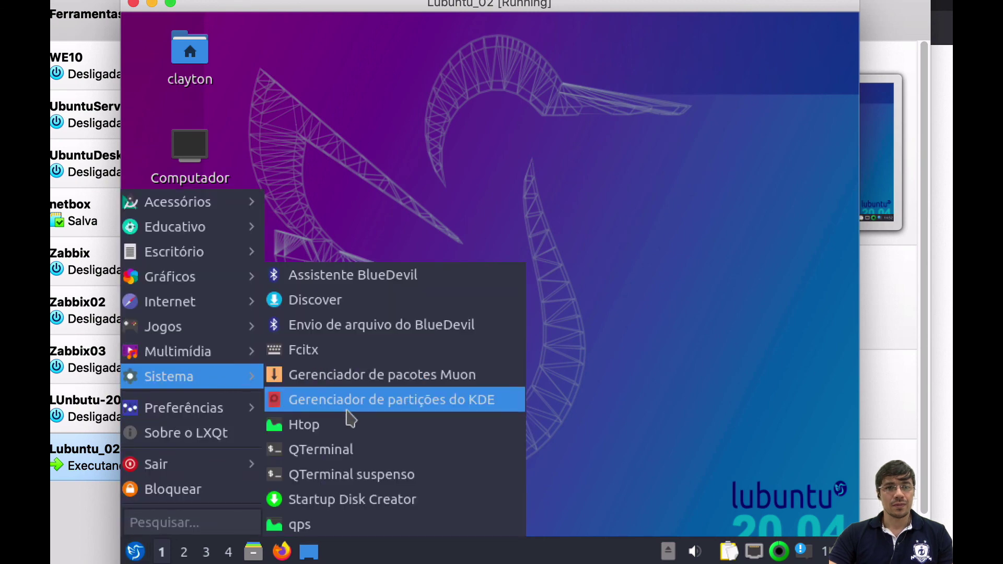
pyautogui.click(209, 433)
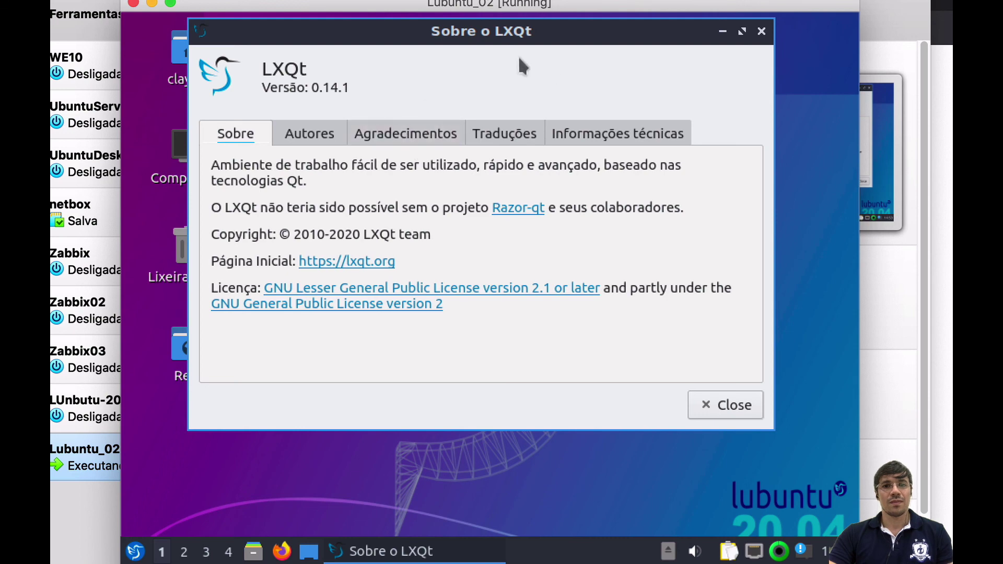